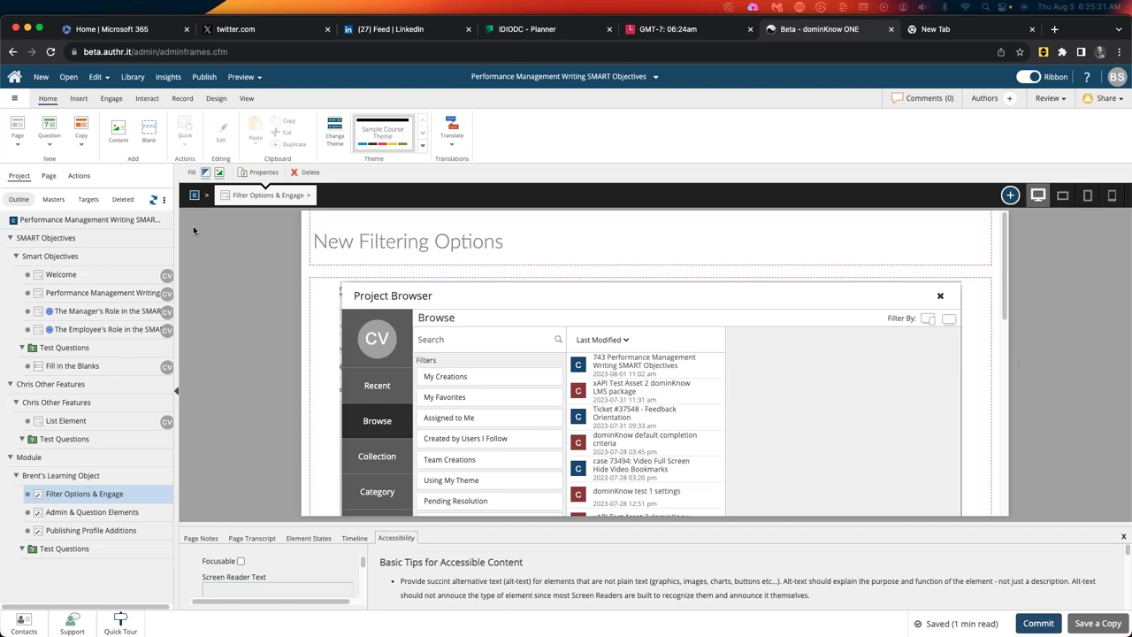
- Browse the projects in the Project Browser and open the advanced filter settings of the Custom filter
{"action": "left_click", "coordinate": [66, 80]}
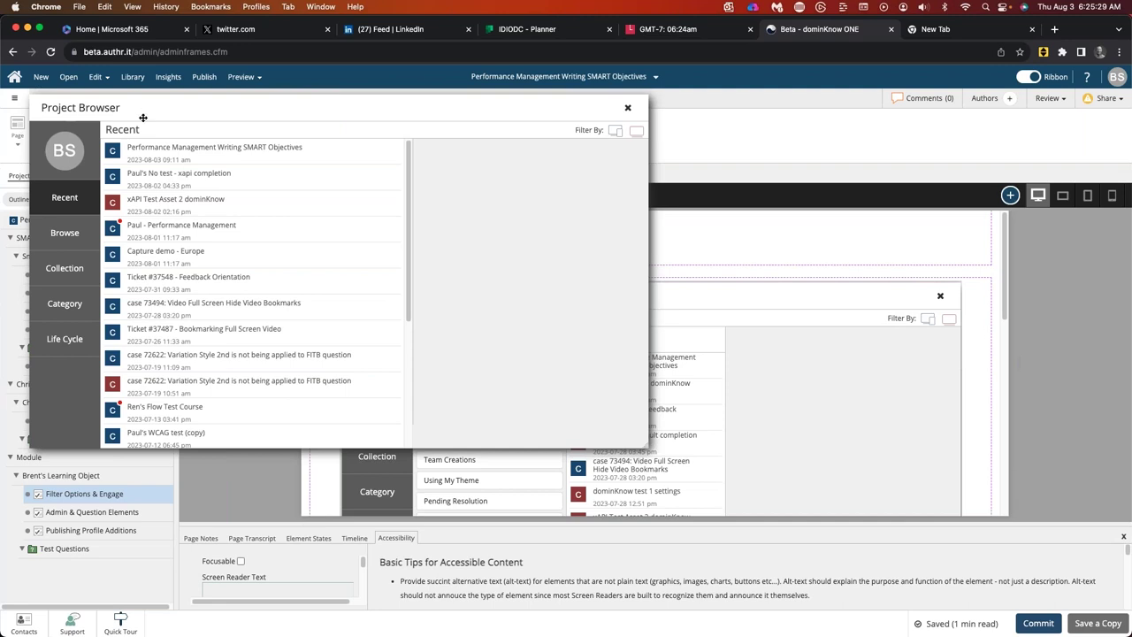
{"action": "left_click", "coordinate": [67, 234]}
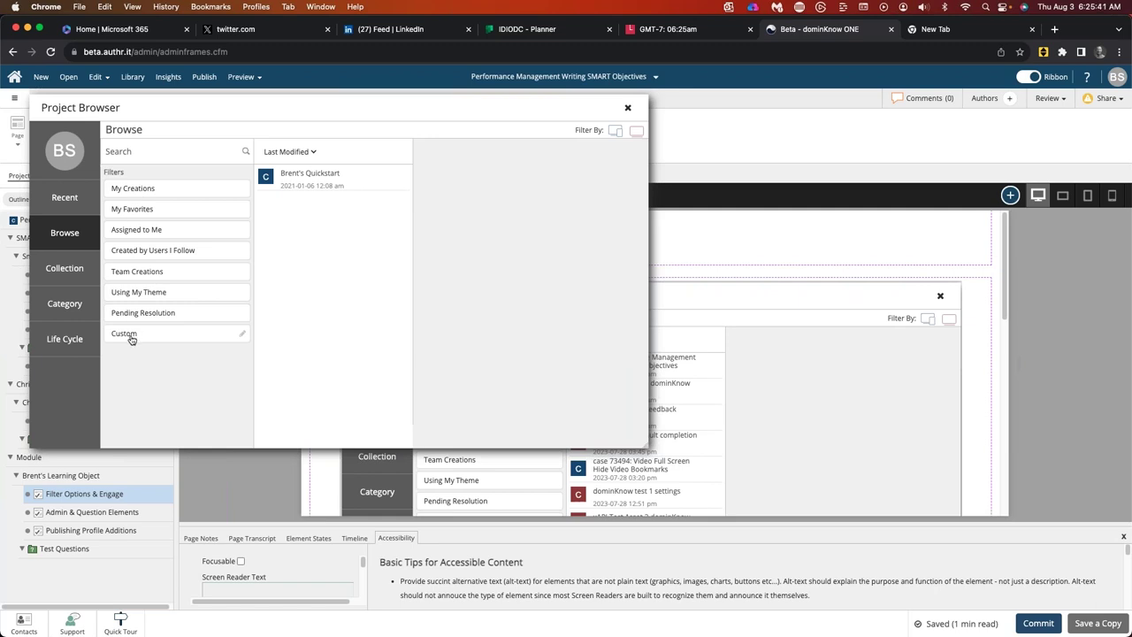
{"action": "left_click", "coordinate": [243, 336]}
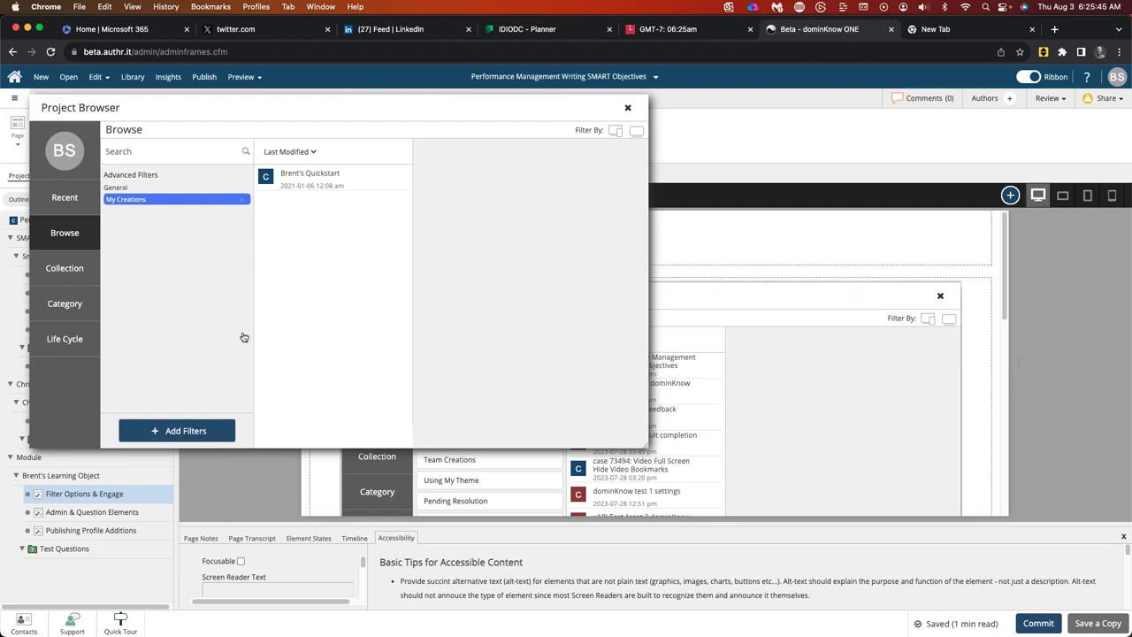
{"action": "left_click", "coordinate": [193, 432]}
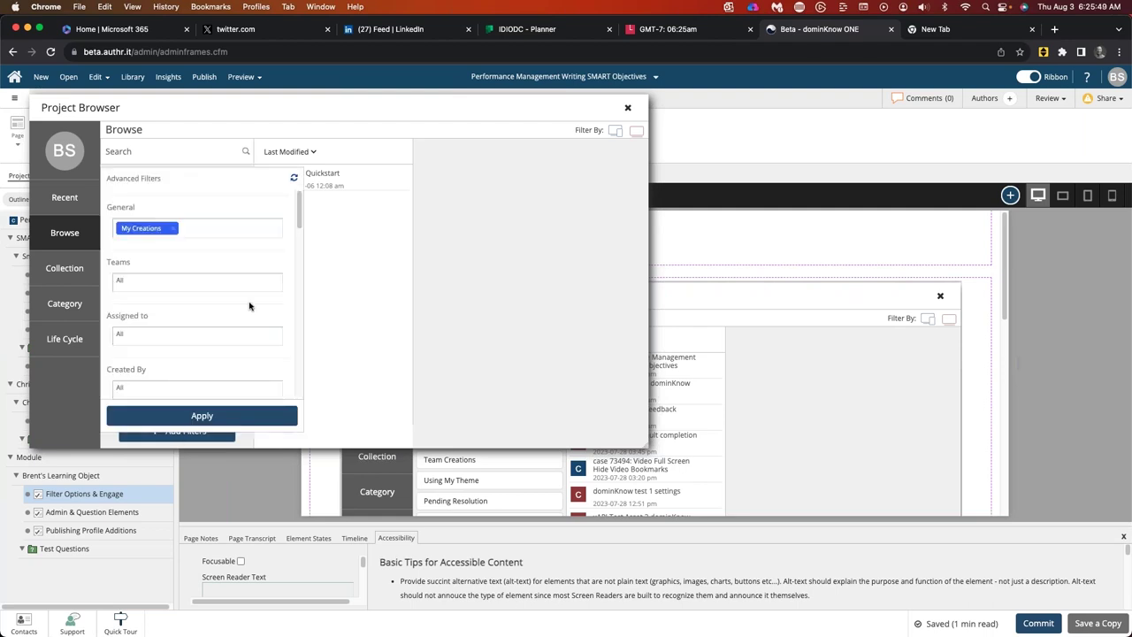
- Examine the advanced filter categories and the project types offered by the Types filter, without selecting any
{"action": "scroll", "coordinate": [286, 258], "scroll_direction": "down", "scroll_amount": 5}
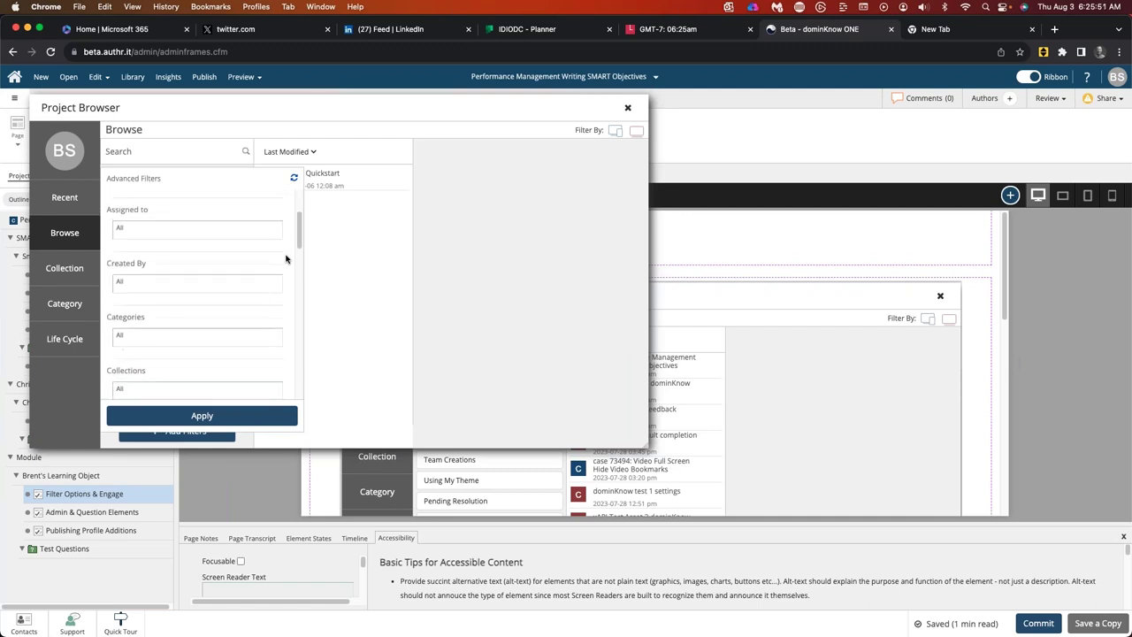
{"action": "left_click", "coordinate": [238, 259]}
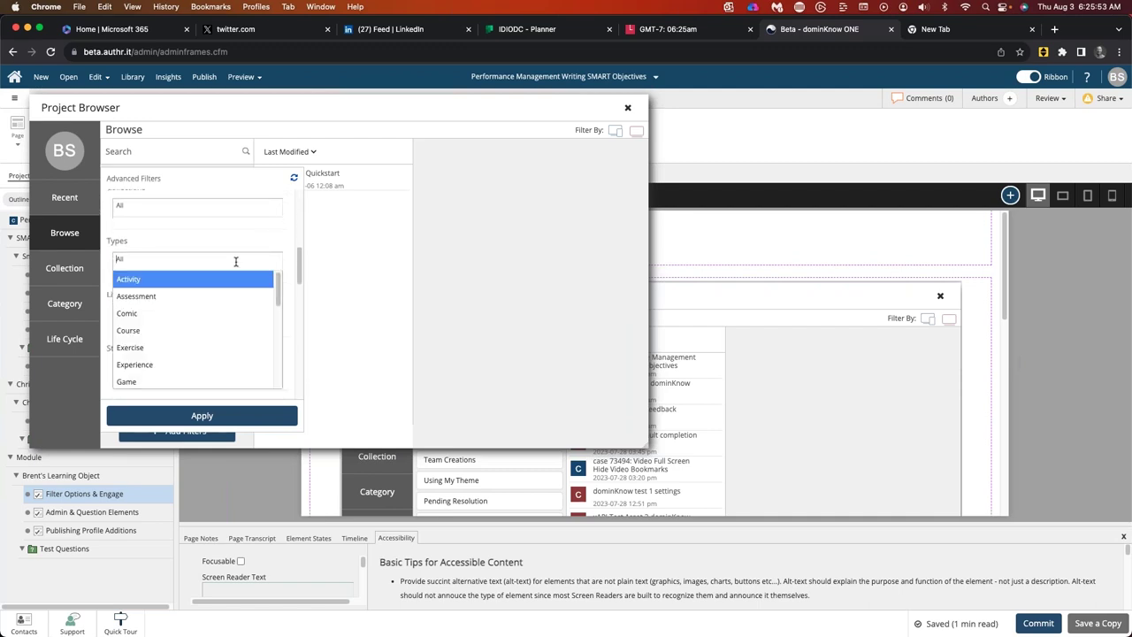
{"action": "scroll", "coordinate": [240, 314], "scroll_direction": "down", "scroll_amount": 3}
{"action": "scroll", "coordinate": [240, 315], "scroll_direction": "down", "scroll_amount": 4}
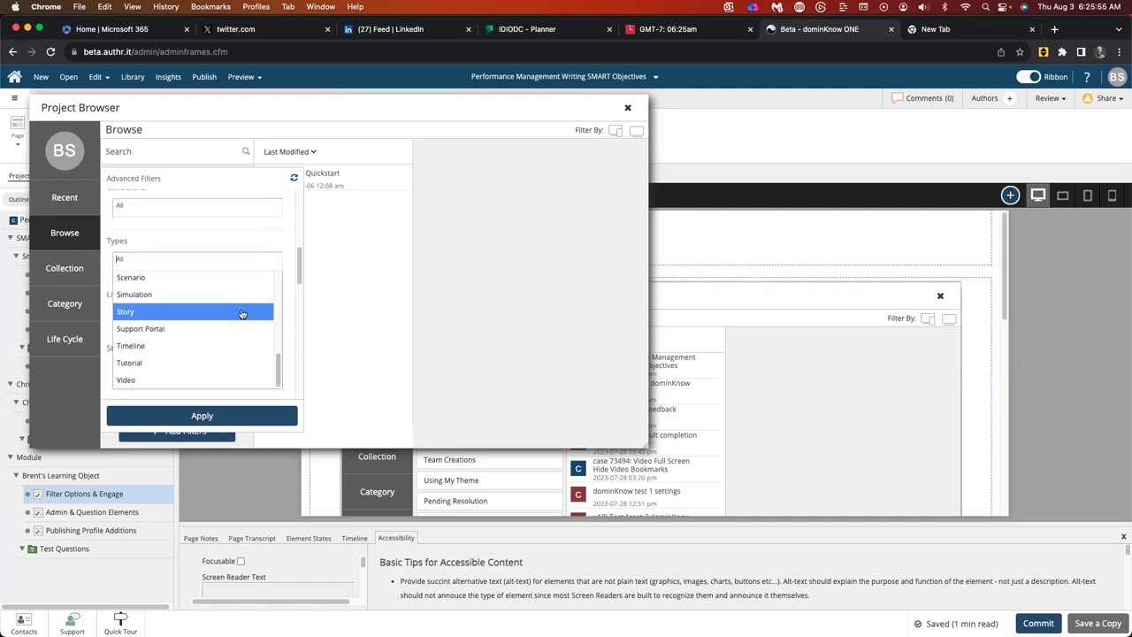
{"action": "left_click", "coordinate": [290, 259]}
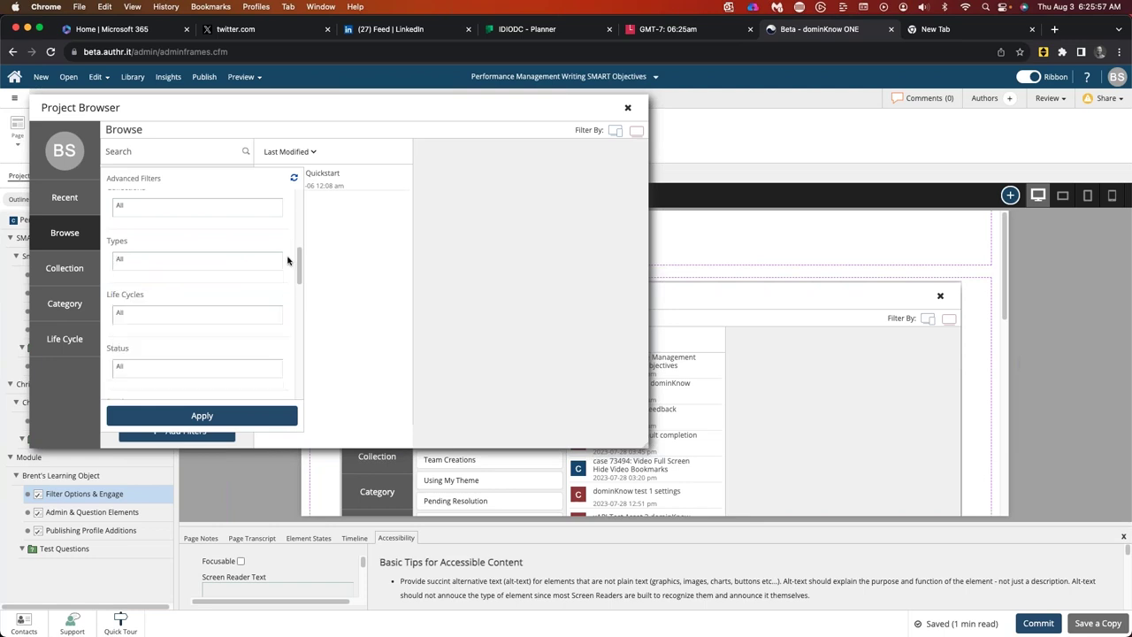
{"action": "scroll", "coordinate": [245, 268], "scroll_direction": "up", "scroll_amount": 2}
{"action": "scroll", "coordinate": [243, 276], "scroll_direction": "up", "scroll_amount": 2}
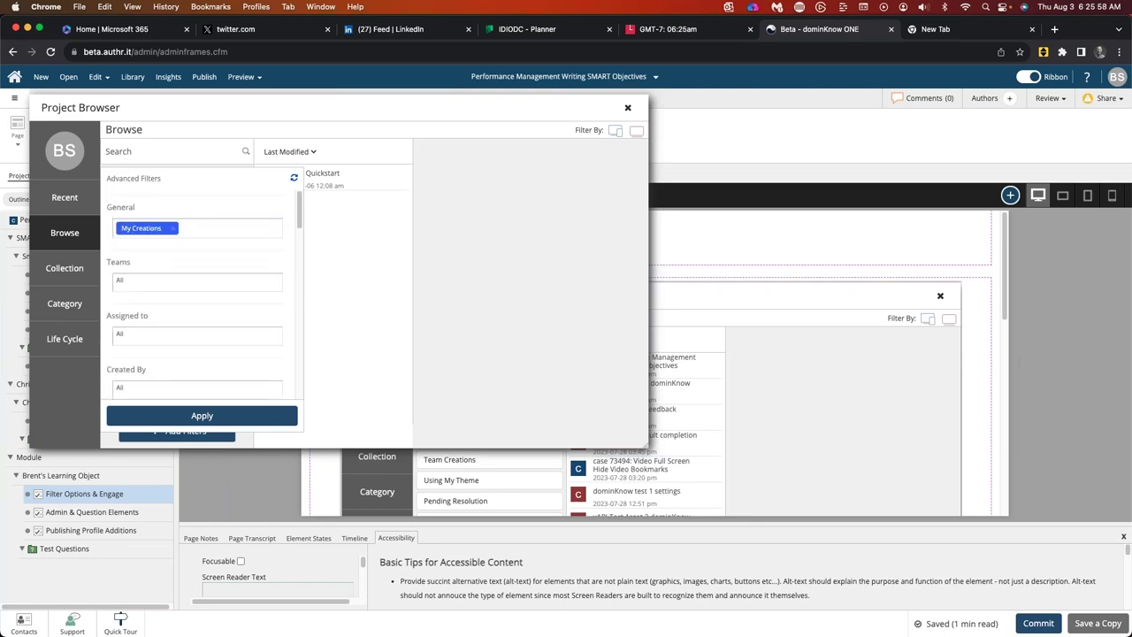
- Look through the Teams filter's choices, search them for "team", and clear the search without choosing a team
{"action": "left_click", "coordinate": [238, 281]}
{"action": "scroll", "coordinate": [221, 323], "scroll_direction": "down", "scroll_amount": 3}
{"action": "scroll", "coordinate": [217, 331], "scroll_direction": "up", "scroll_amount": 3}
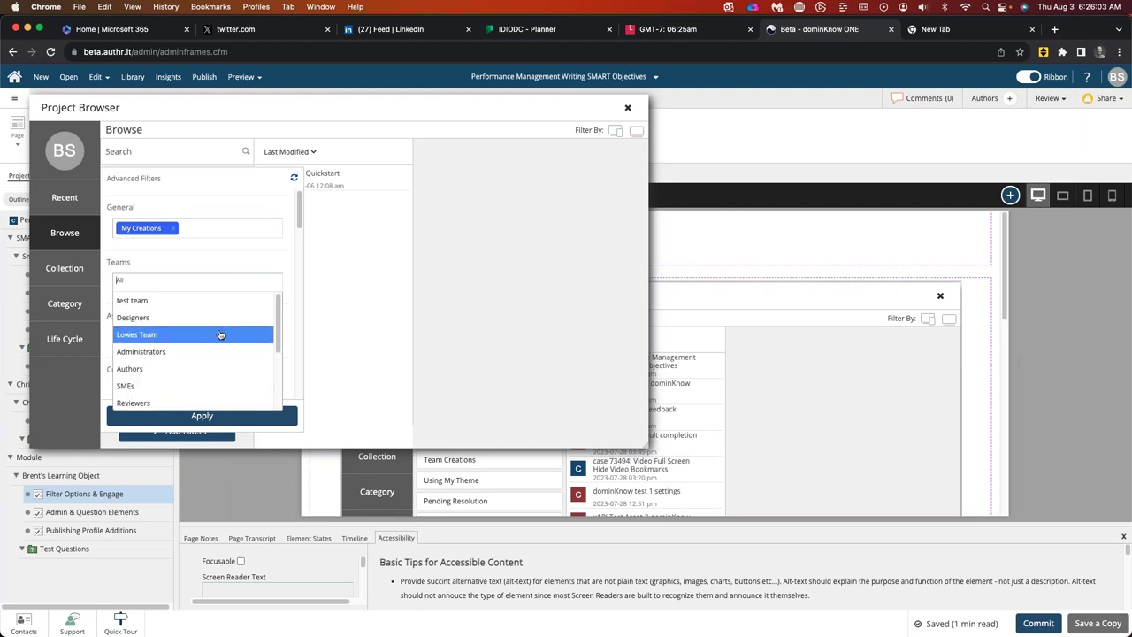
{"action": "scroll", "coordinate": [220, 334], "scroll_direction": "down", "scroll_amount": 3}
{"action": "scroll", "coordinate": [221, 335], "scroll_direction": "up", "scroll_amount": 3}
{"action": "type", "text": "te"}
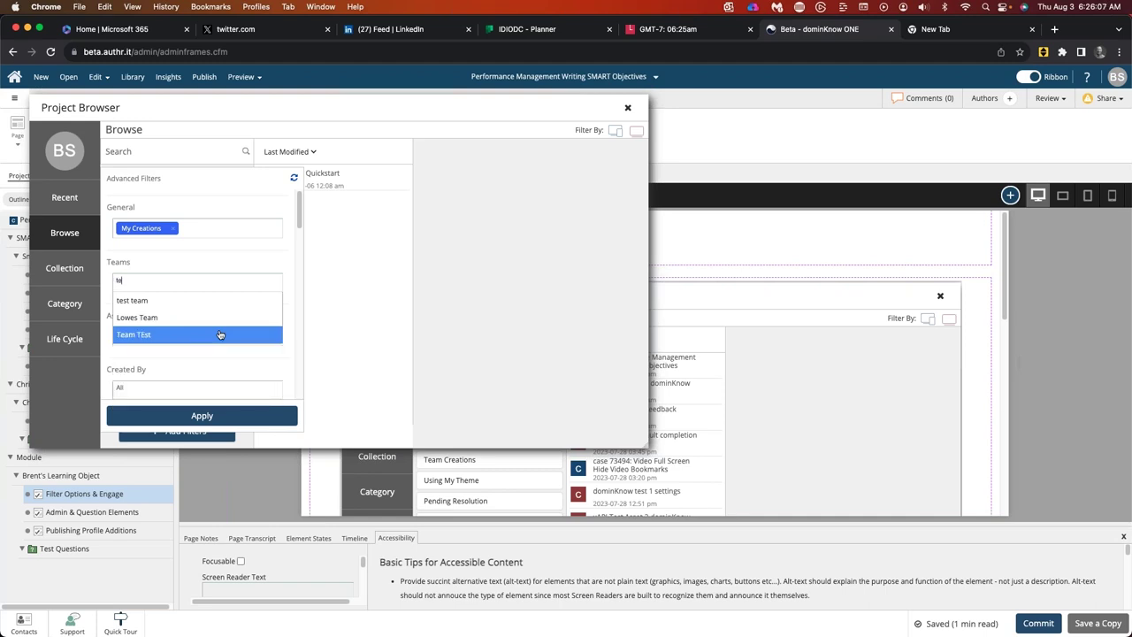
{"action": "type", "text": "am"}
{"action": "key", "text": "BackSpace"}
{"action": "key", "text": "BackSpace"}
{"action": "key", "text": "BackSpace"}
{"action": "key", "text": "BackSpace"}
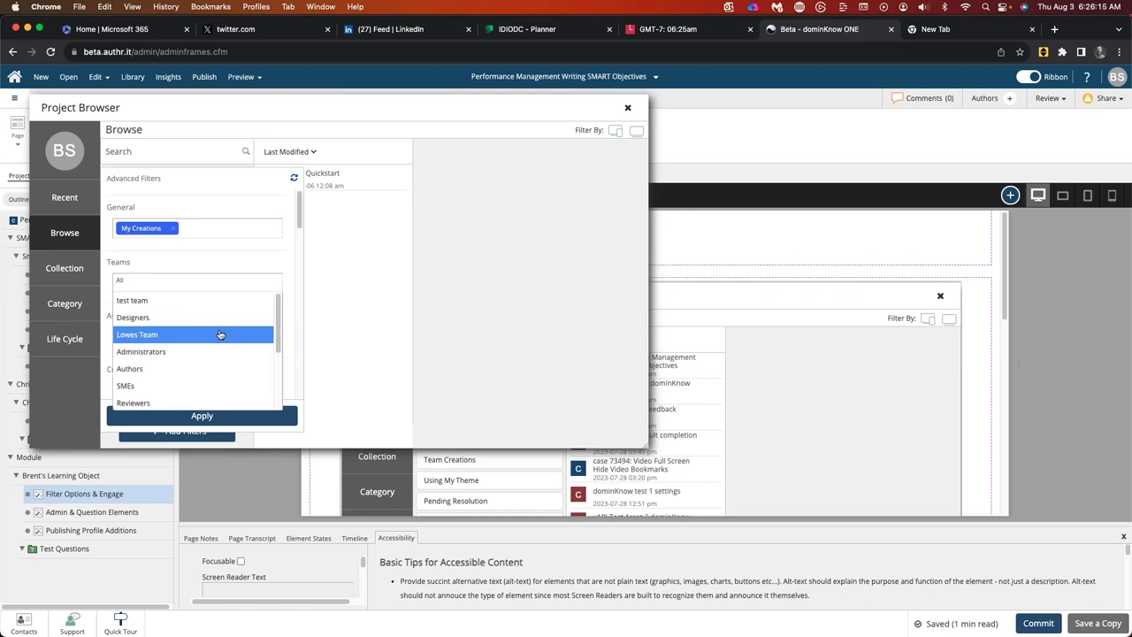
{"action": "left_click", "coordinate": [290, 264]}
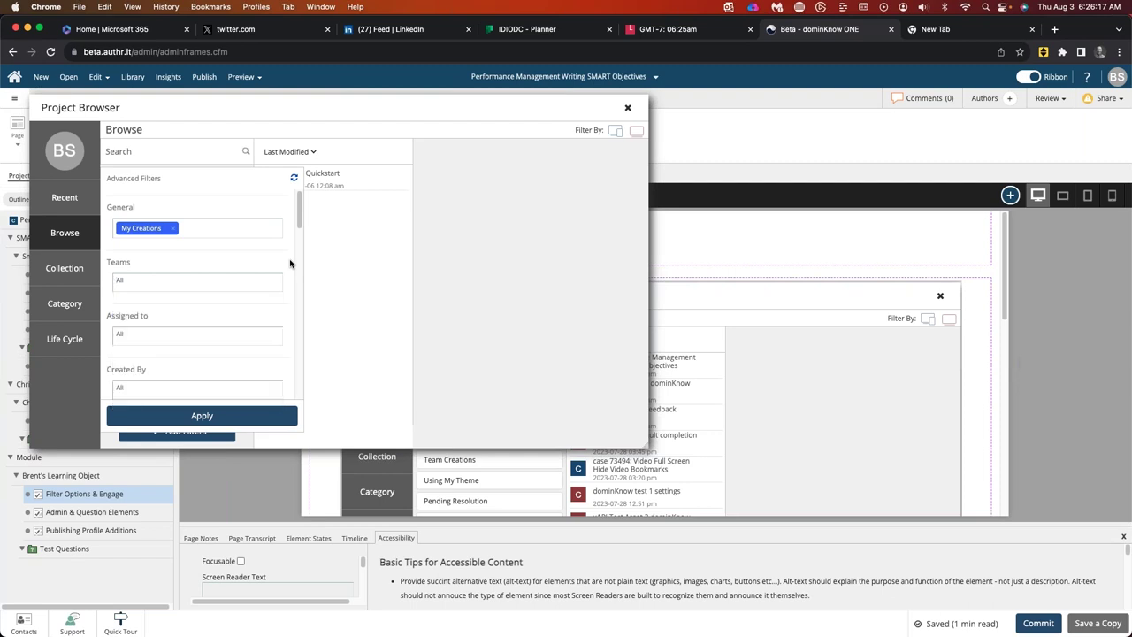
- Open the user picker of the Assigned to filter and close it without choosing anyone
{"action": "left_click", "coordinate": [209, 333]}
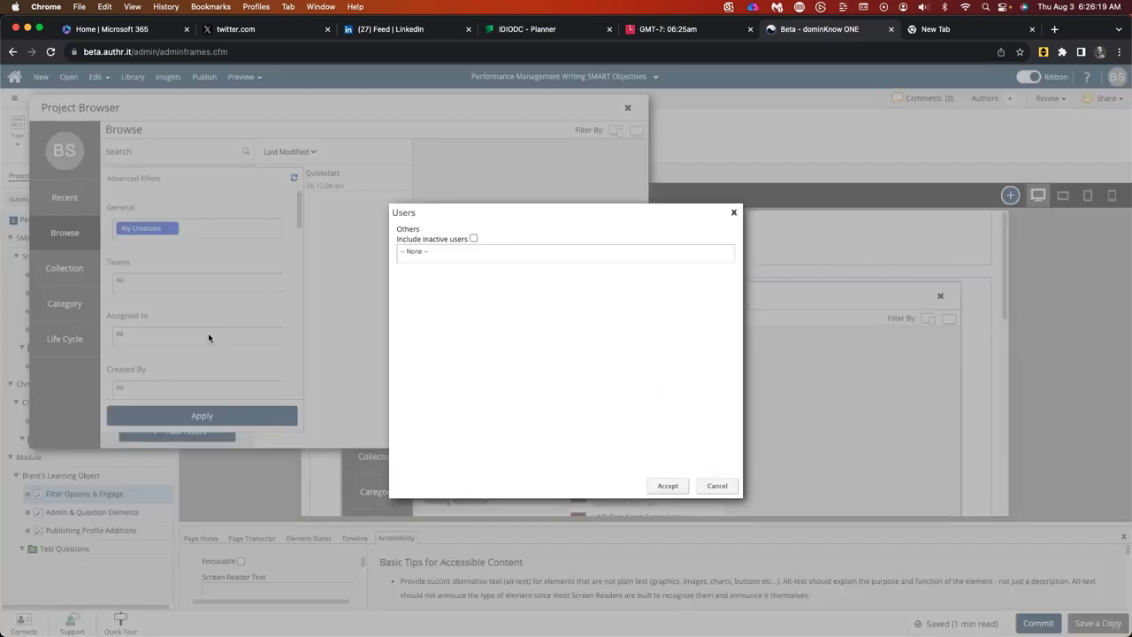
{"action": "left_click", "coordinate": [734, 213]}
- Search the Collections filter by a partial first name and by "kn", clearing each search without choosing a collection
{"action": "scroll", "coordinate": [287, 369], "scroll_direction": "down", "scroll_amount": 3}
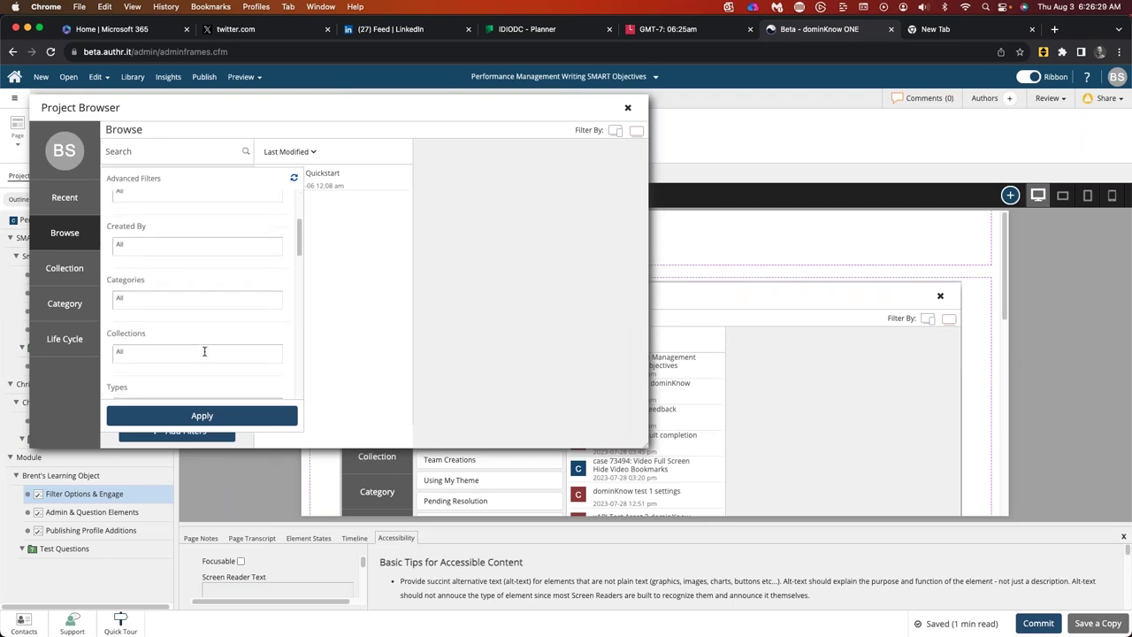
{"action": "left_click", "coordinate": [204, 351]}
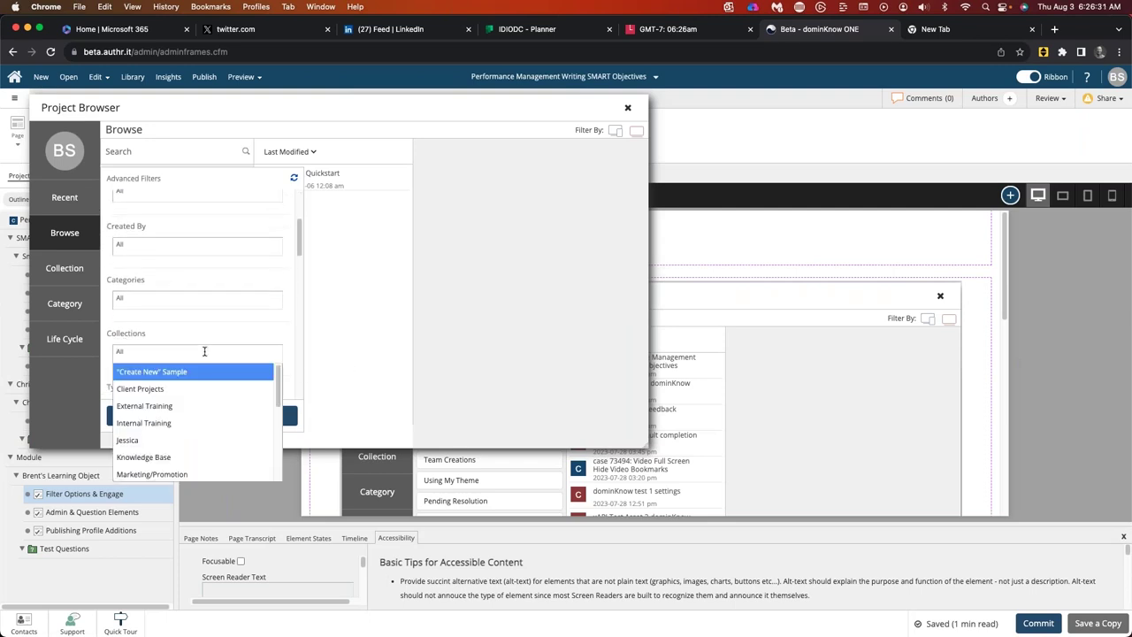
{"action": "type", "text": "jess"}
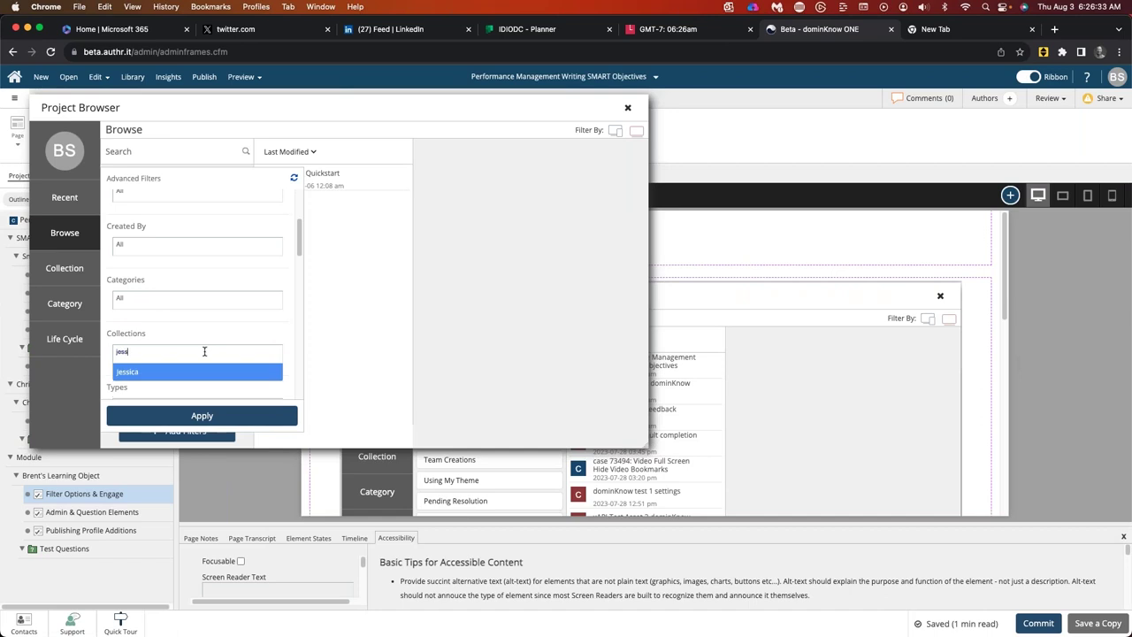
{"action": "key", "text": "BackSpace"}
{"action": "key", "text": "BackSpace"}
{"action": "key", "text": "BackSpace"}
{"action": "key", "text": "BackSpace"}
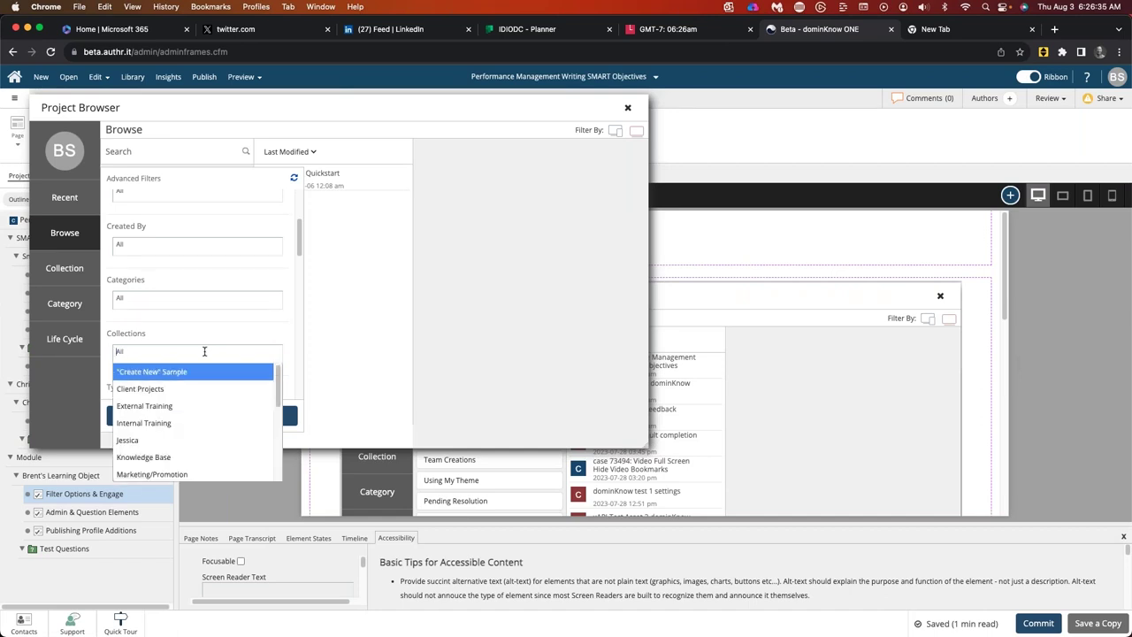
{"action": "type", "text": "kn"}
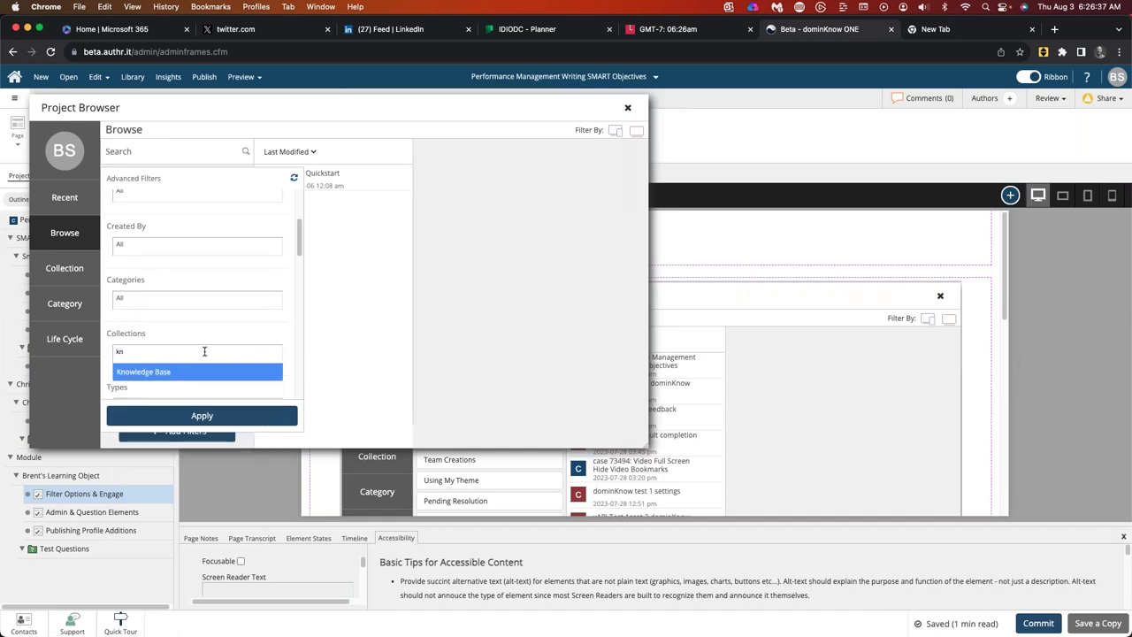
{"action": "key", "text": "BackSpace"}
{"action": "key", "text": "BackSpace"}
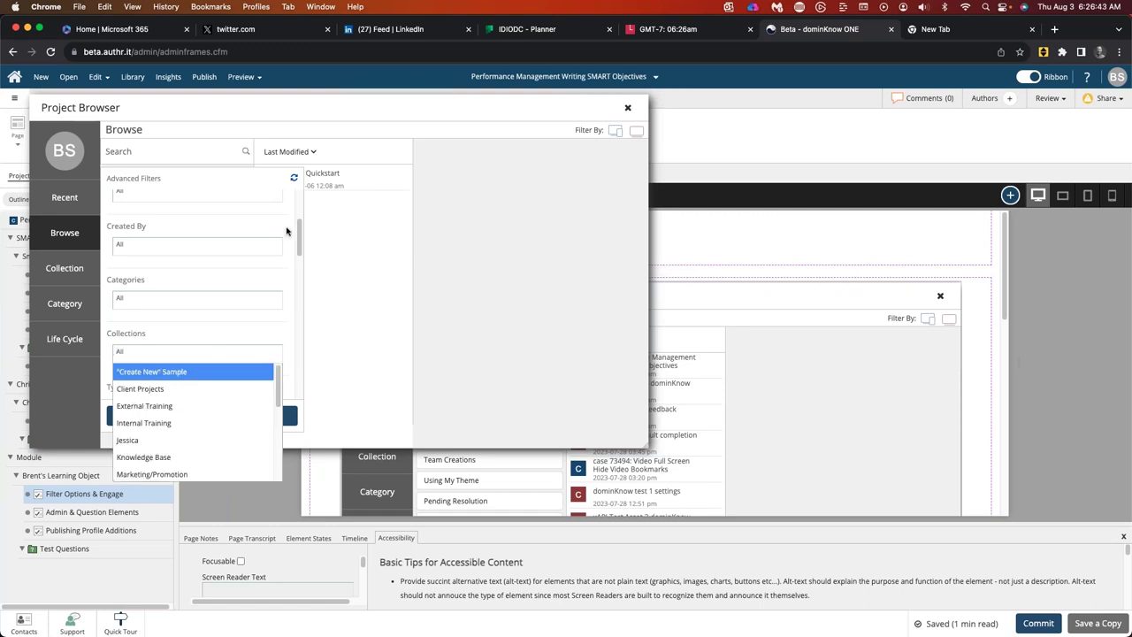
{"action": "left_click", "coordinate": [351, 227]}
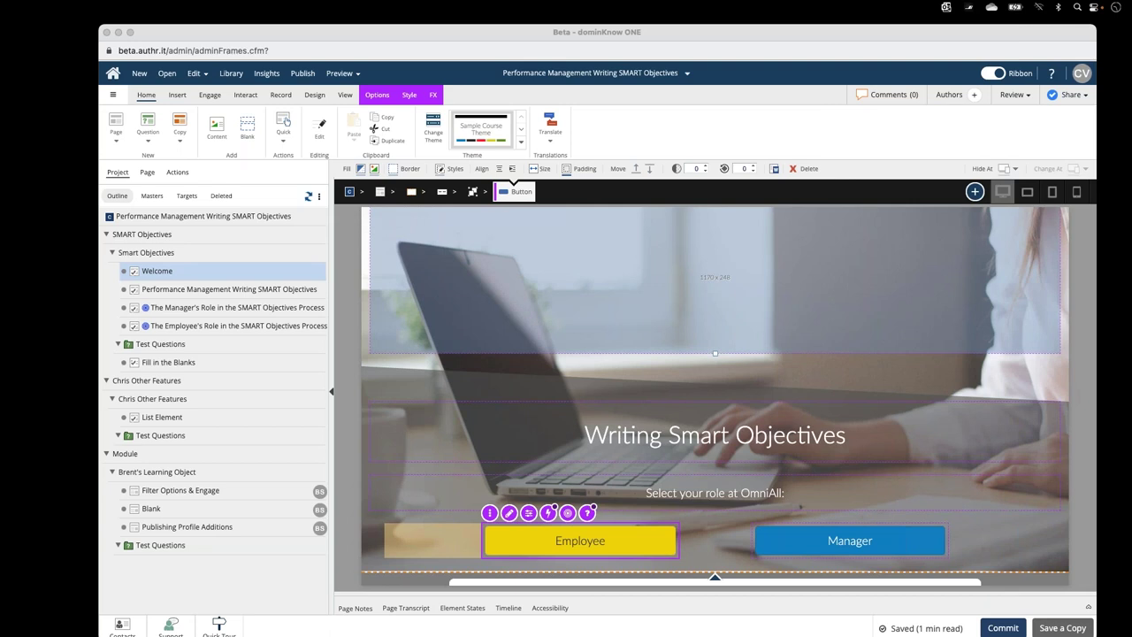
- Look through the rapid question types available for a new question, including Fill in the Blanks (Inline), and close the list
{"action": "left_click", "coordinate": [148, 143]}
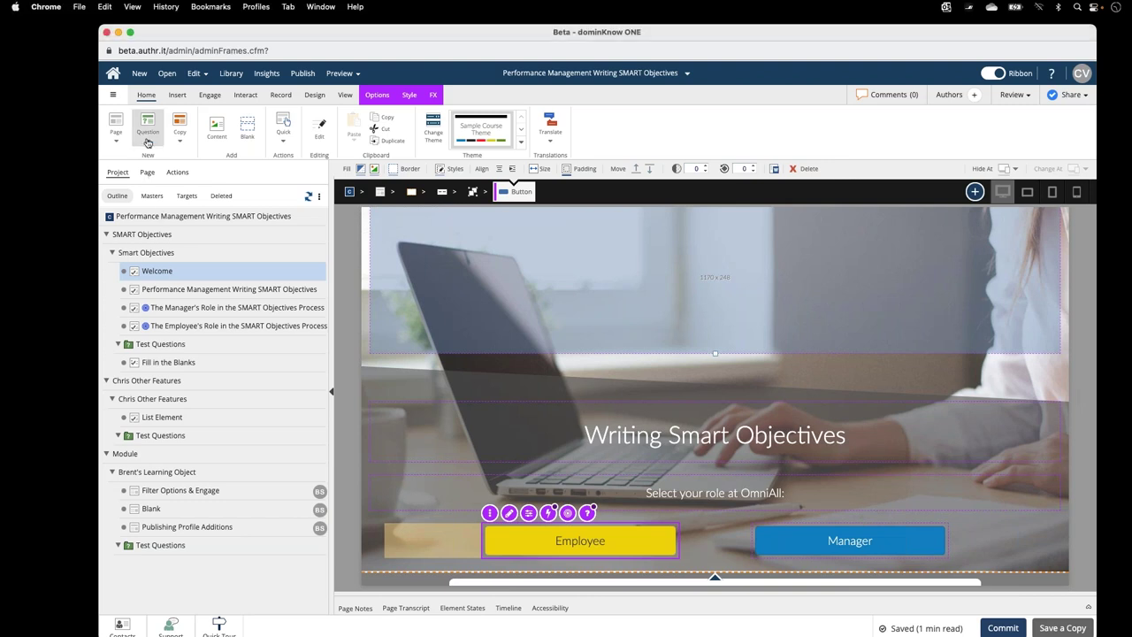
{"action": "left_click", "coordinate": [148, 142]}
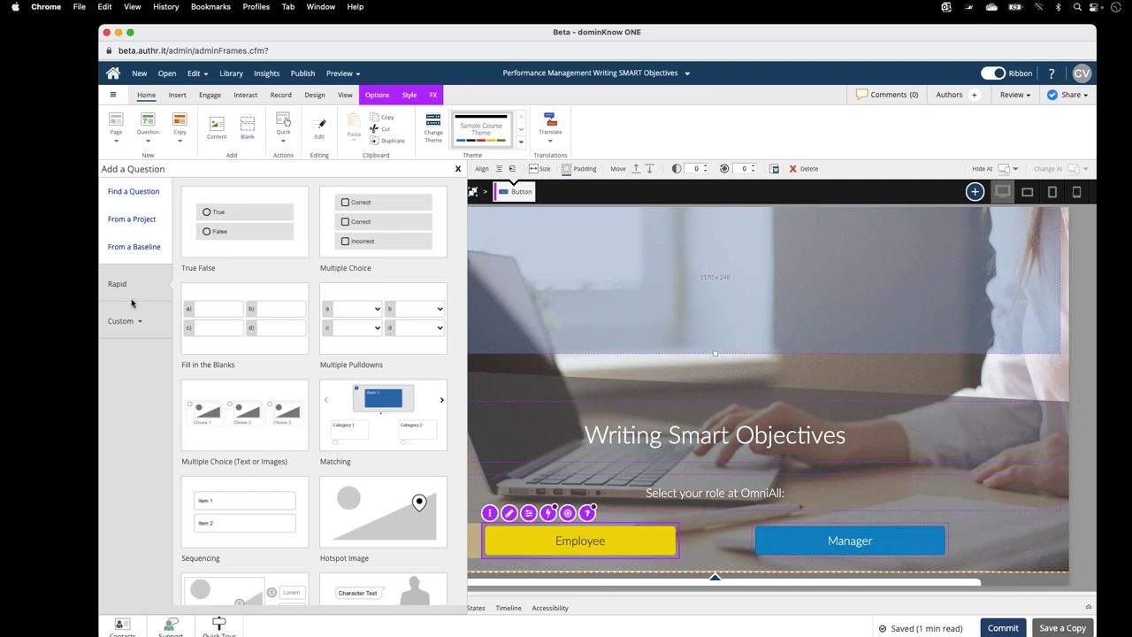
{"action": "scroll", "coordinate": [417, 292], "scroll_direction": "down", "scroll_amount": 3}
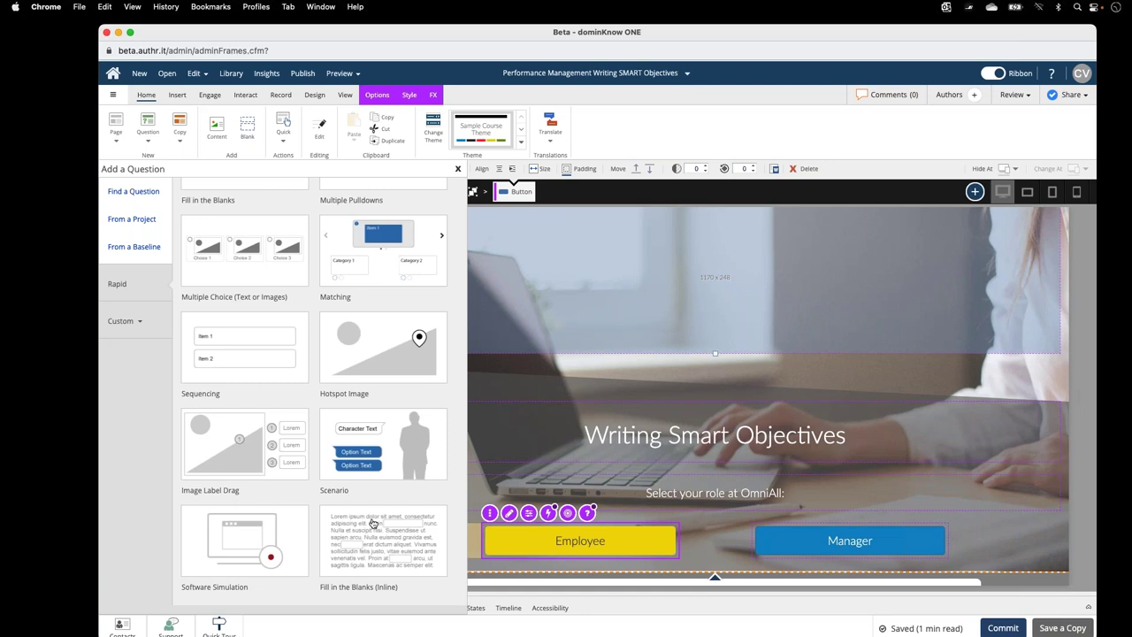
{"action": "scroll", "coordinate": [367, 526], "scroll_direction": "up", "scroll_amount": 4}
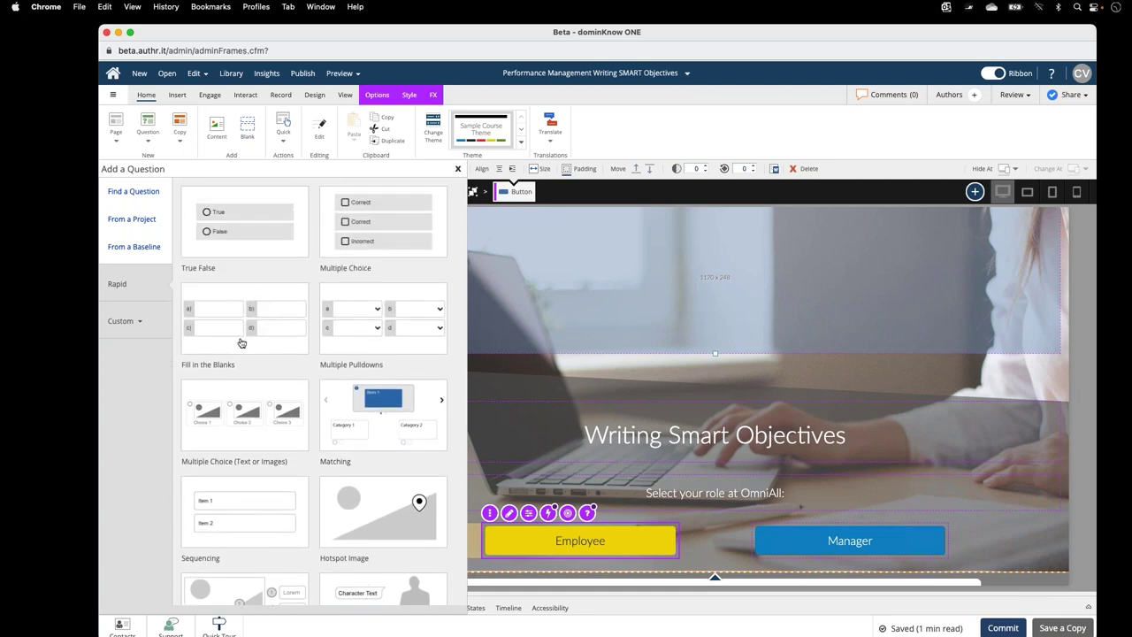
{"action": "scroll", "coordinate": [243, 345], "scroll_direction": "down", "scroll_amount": 4}
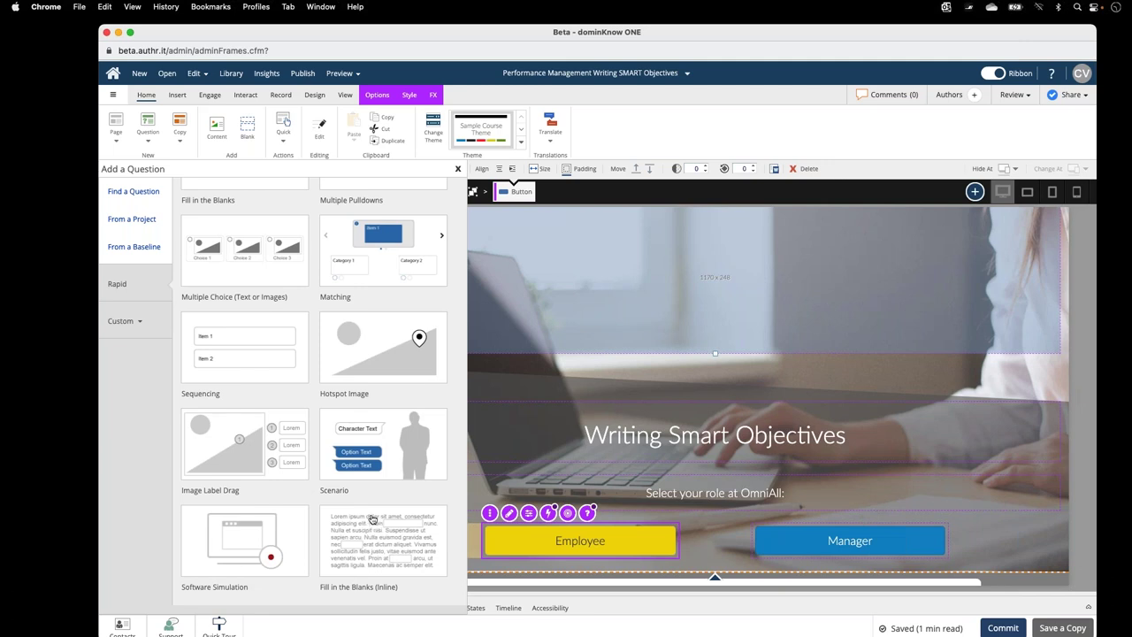
{"action": "left_click", "coordinate": [459, 169]}
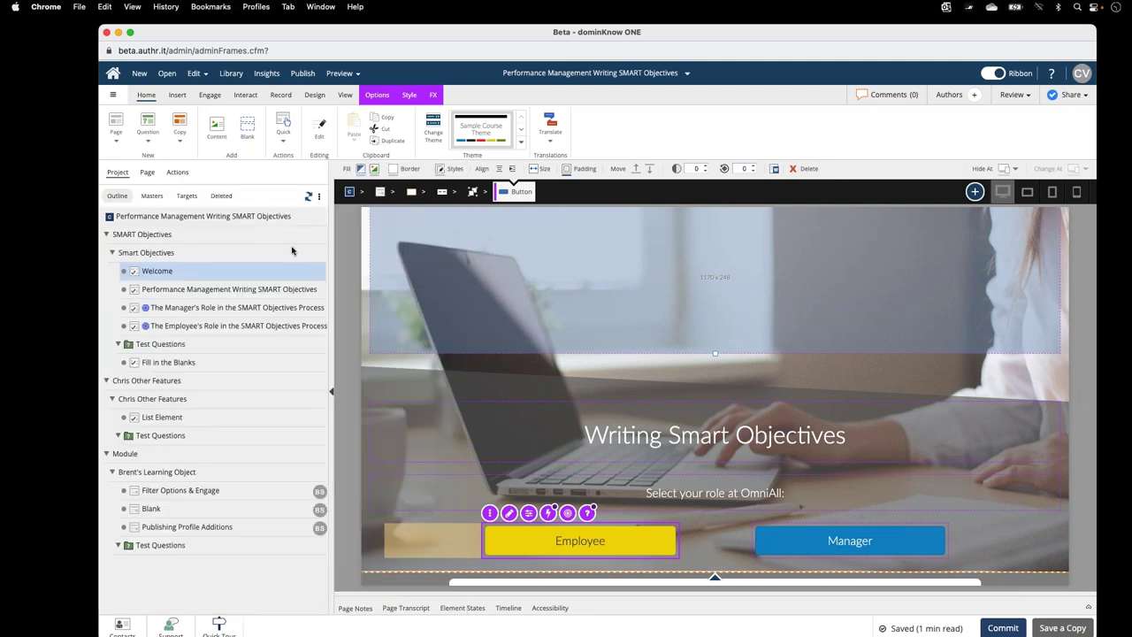
- Open the Fill in the Blanks page under Test Questions and bring up its question builder
{"action": "left_click", "coordinate": [133, 363]}
{"action": "double_click", "coordinate": [405, 361]}
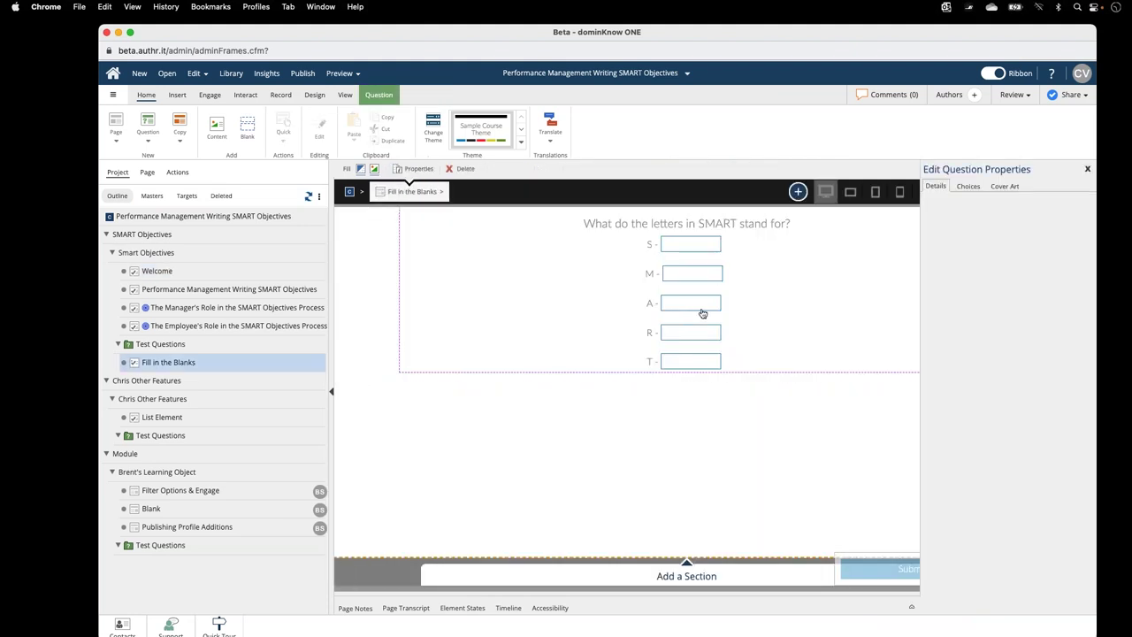
{"action": "left_click", "coordinate": [564, 324]}
{"action": "double_click", "coordinate": [571, 293]}
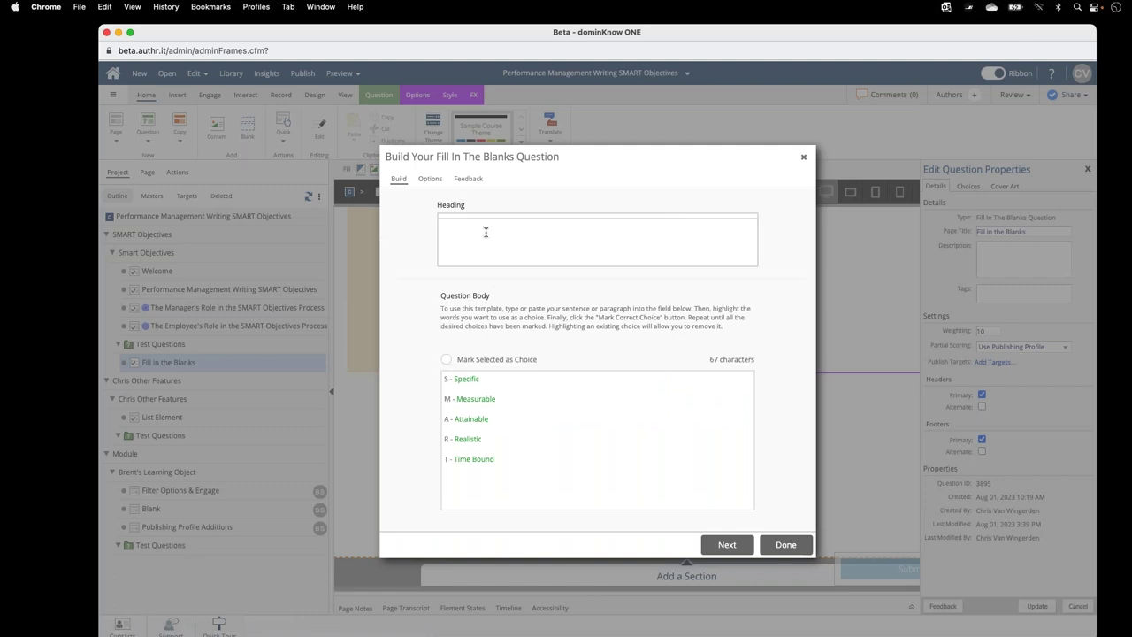
- Examine the question's heading, the marked choices in its body, and the correct values listed in its options
{"action": "left_click", "coordinate": [577, 220]}
{"action": "type", "text": "What do the letters in SMART stand for?"}
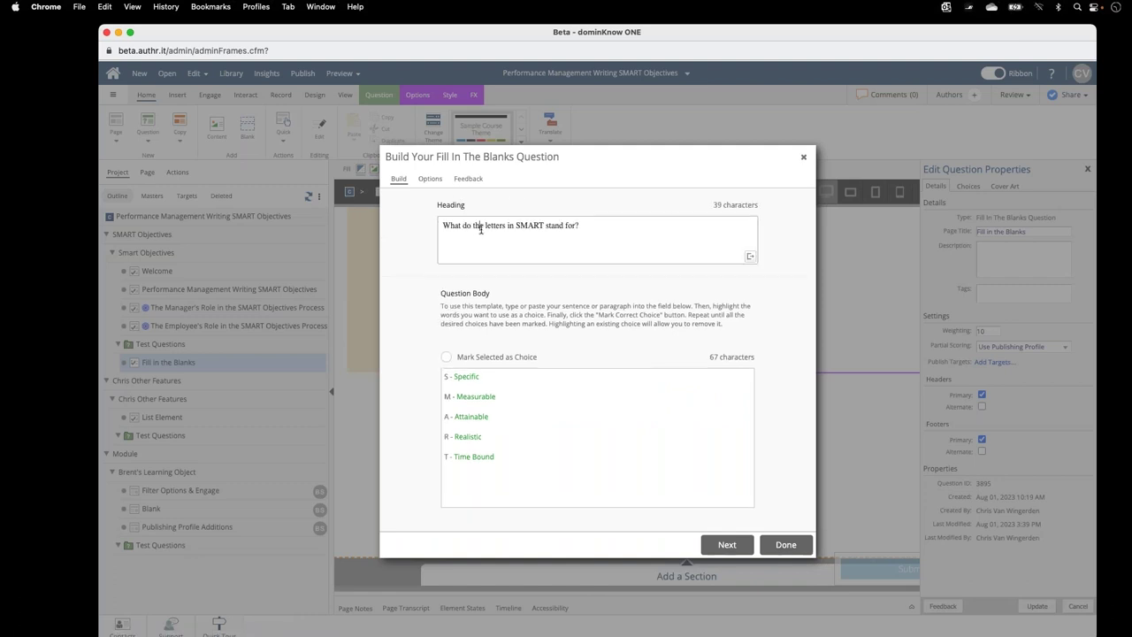
{"action": "double_click", "coordinate": [448, 396]}
{"action": "left_click", "coordinate": [614, 396]}
{"action": "left_click", "coordinate": [430, 179]}
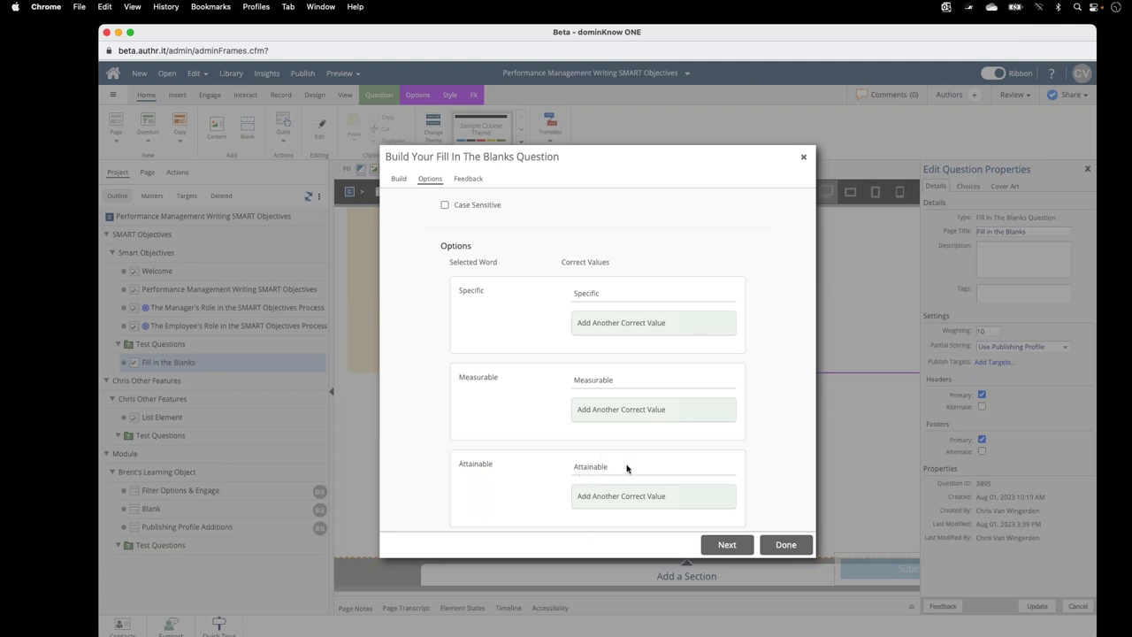
{"action": "scroll", "coordinate": [690, 430], "scroll_direction": "down", "scroll_amount": 1}
{"action": "scroll", "coordinate": [689, 428], "scroll_direction": "up", "scroll_amount": 1}
- View the question's feedback for correct answers, and close both the feedback and the question builder
{"action": "left_click", "coordinate": [478, 180]}
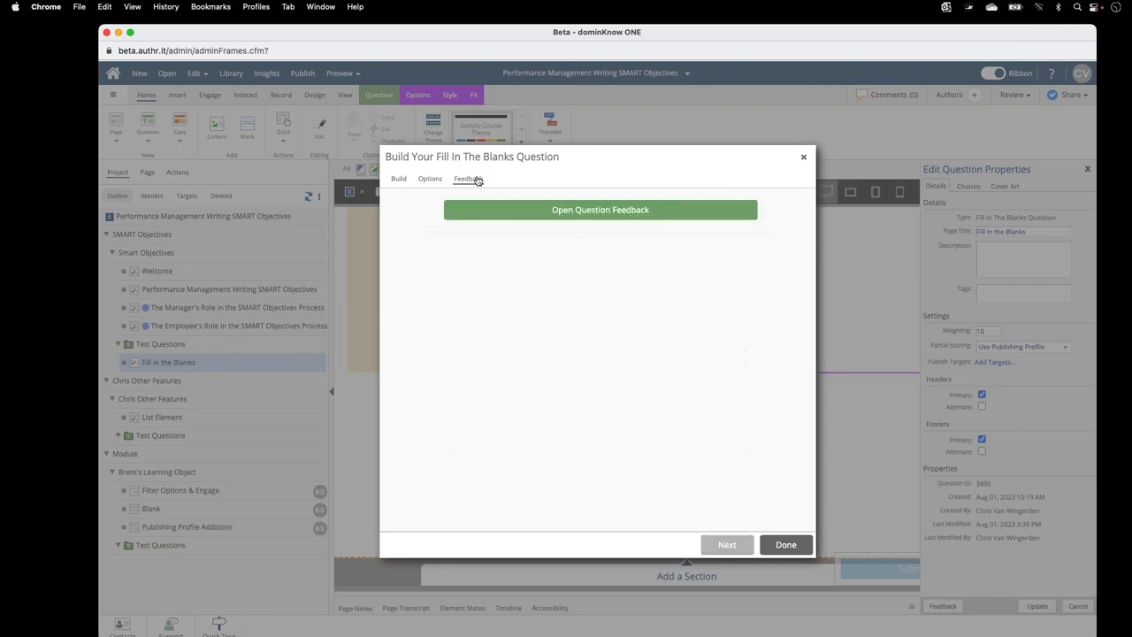
{"action": "left_click", "coordinate": [595, 214]}
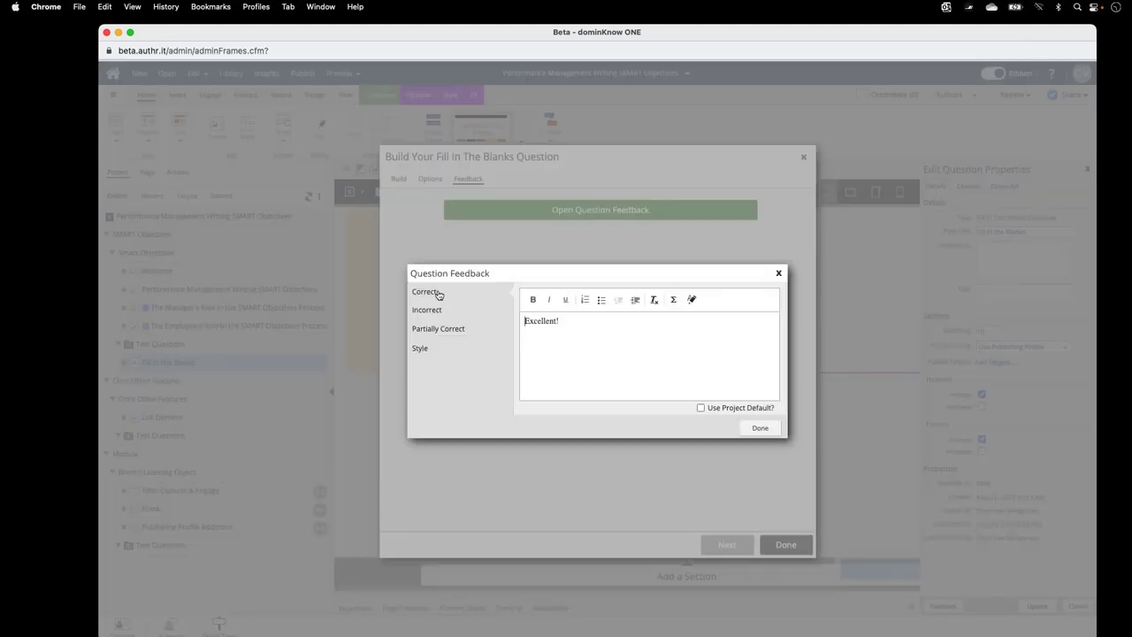
{"action": "left_click", "coordinate": [760, 428]}
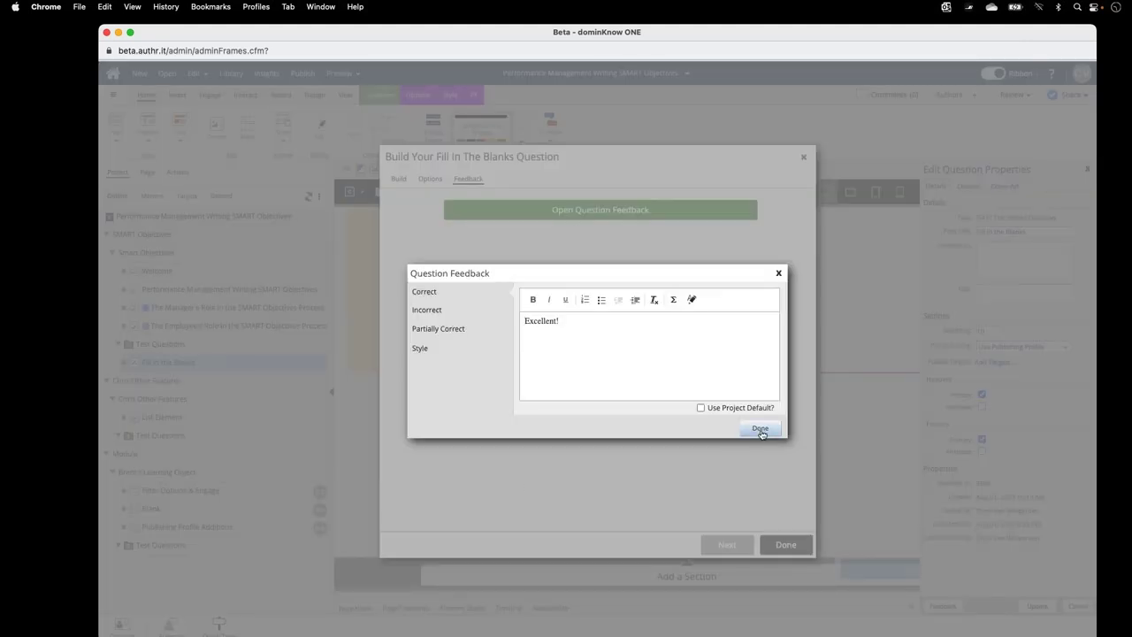
{"action": "left_click", "coordinate": [786, 545]}
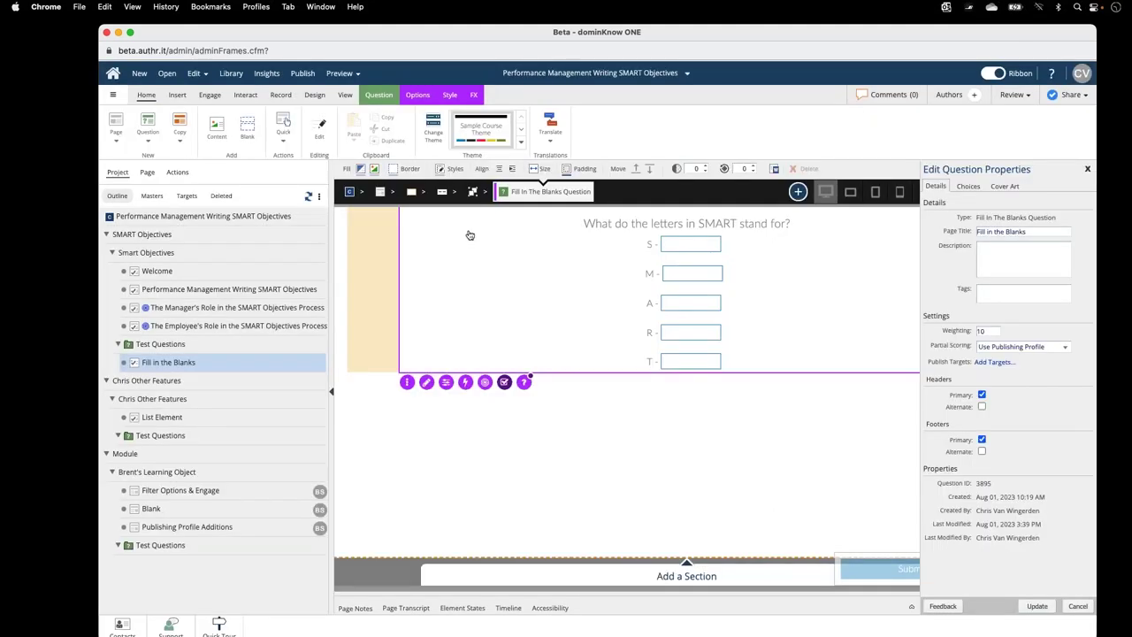
- Preview the current page and answer the first two blanks with "Specific" and "Measurable"
{"action": "left_click", "coordinate": [341, 75]}
{"action": "left_click", "coordinate": [353, 93]}
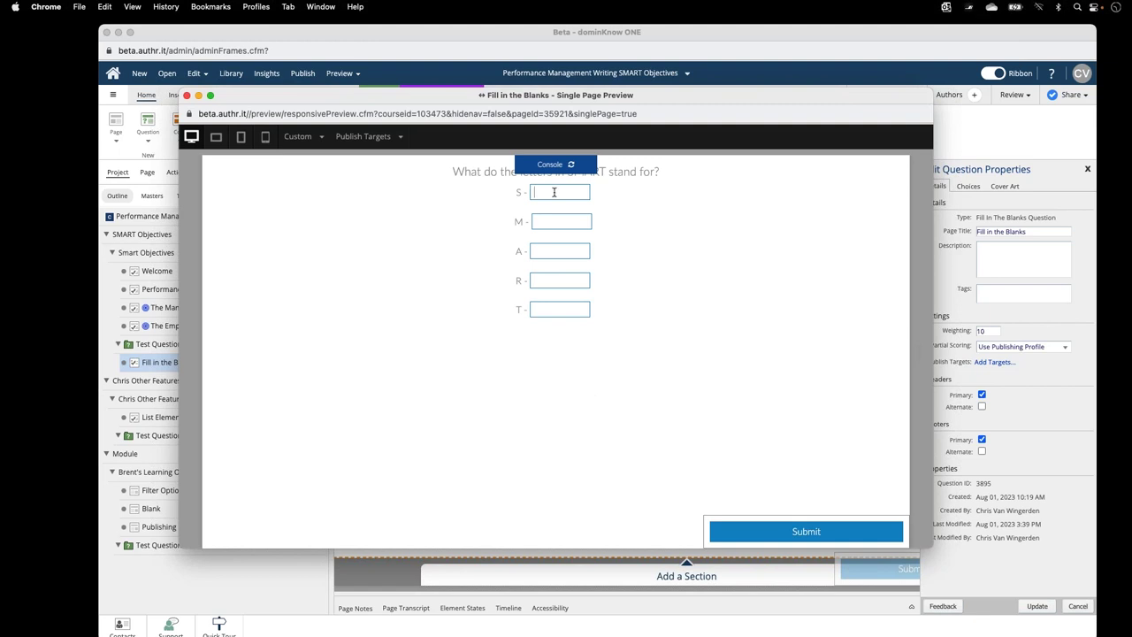
{"action": "type", "text": "Specific"}
{"action": "left_click", "coordinate": [555, 221]}
{"action": "type", "text": "Measurable"}
- Submit the partly answered question despite the empty blanks, and close the feedback and the page preview
{"action": "left_click", "coordinate": [834, 522]}
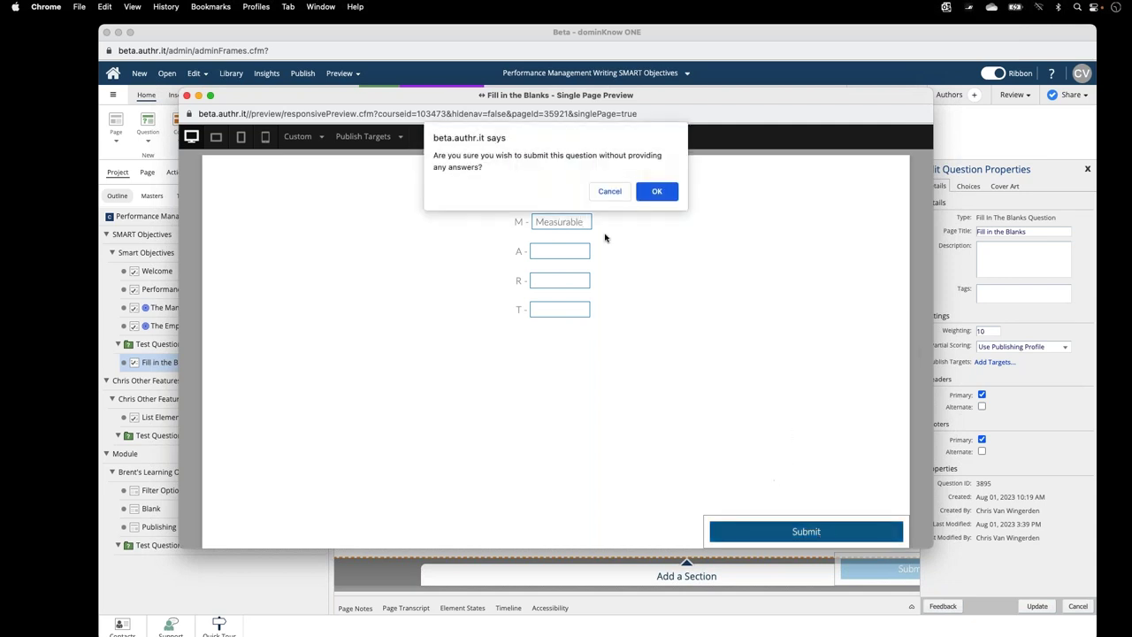
{"action": "left_click", "coordinate": [658, 191]}
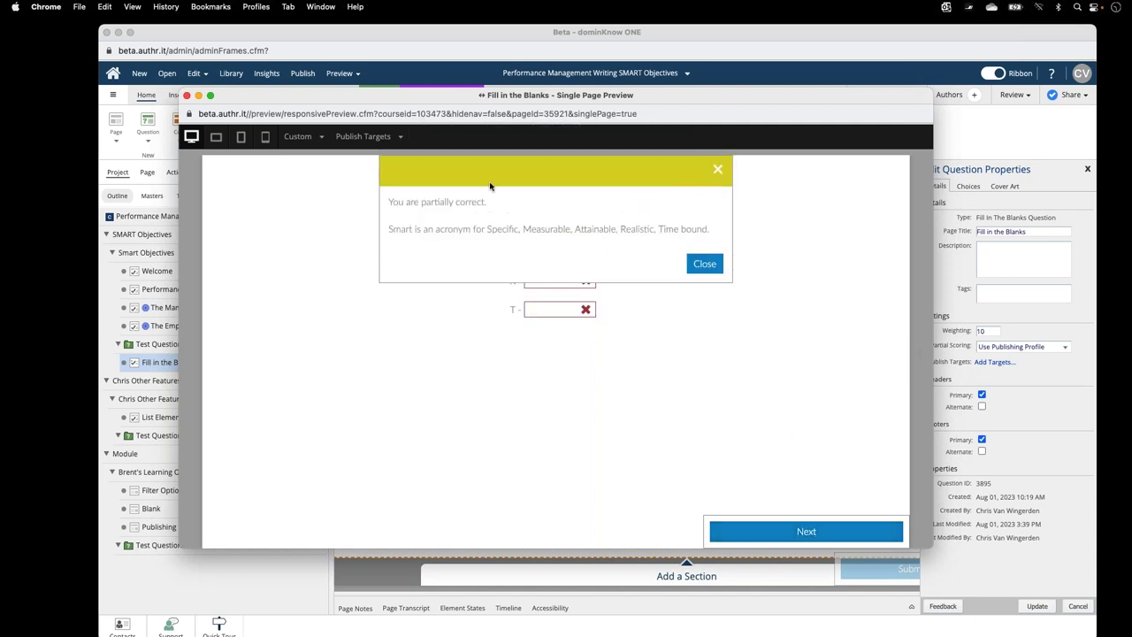
{"action": "left_click", "coordinate": [704, 264]}
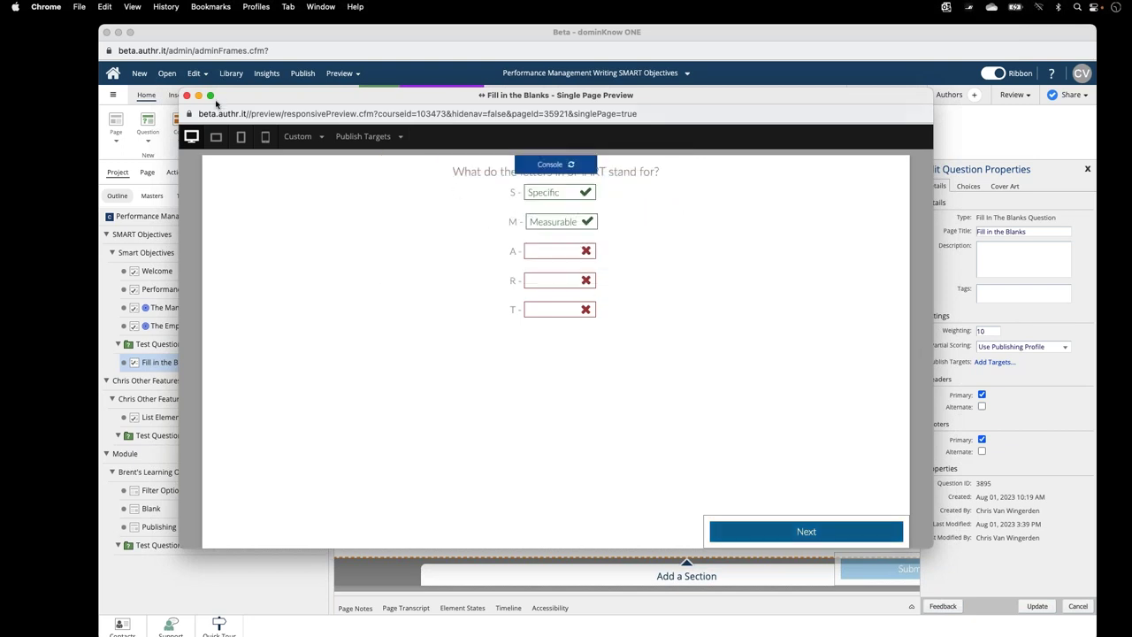
{"action": "left_click", "coordinate": [187, 96]}
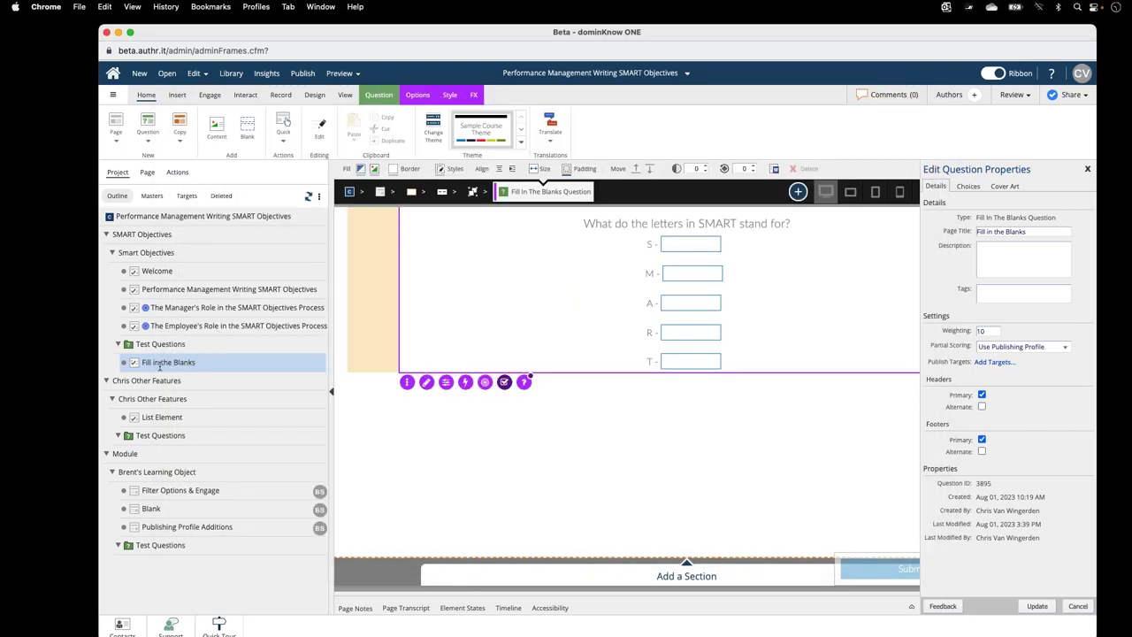
- Bring up the full set of Quizzes and Exercises elements available under Engage
{"action": "left_click", "coordinate": [205, 95]}
{"action": "left_click", "coordinate": [767, 140]}
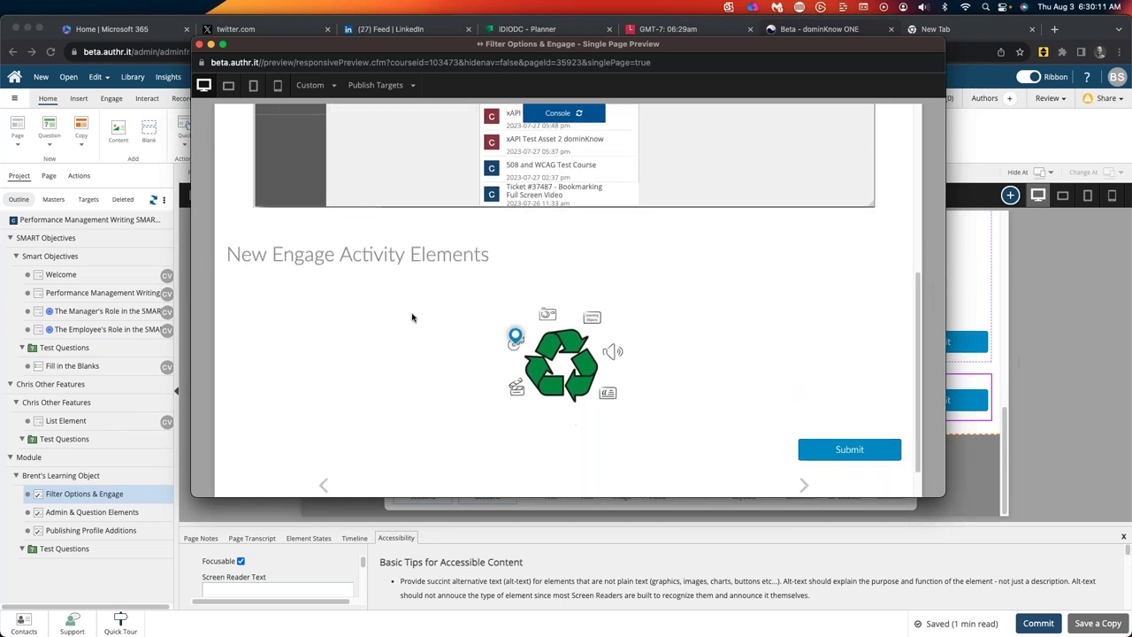
- Close the page preview, examine the label choices and distractor settings in the hotspot image's builder, and close the builder
{"action": "left_click", "coordinate": [199, 45]}
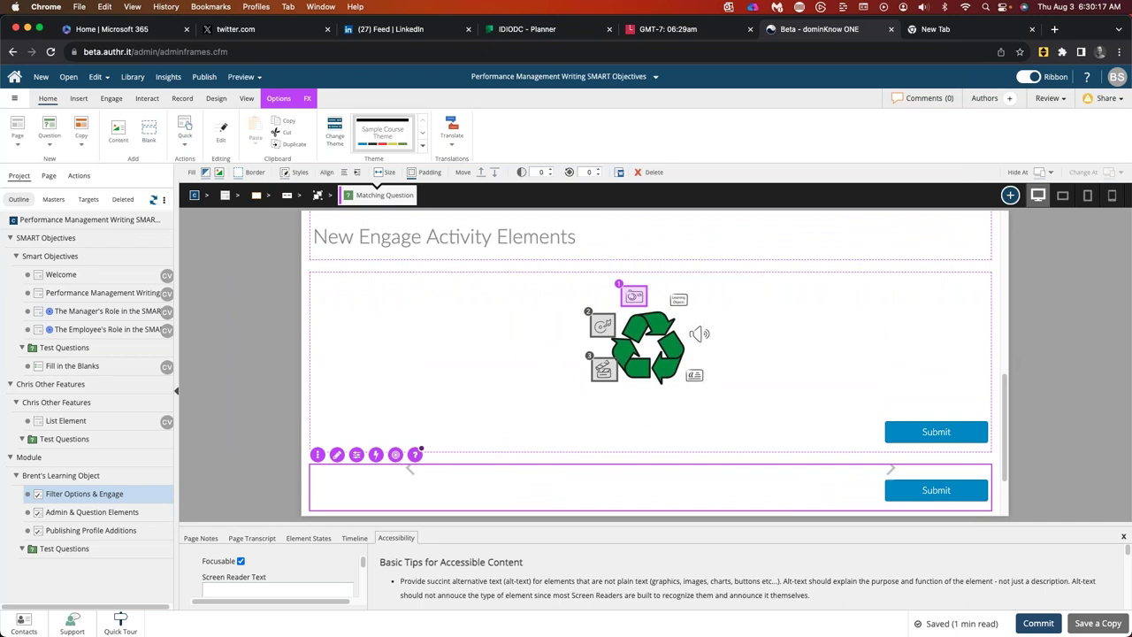
{"action": "left_click", "coordinate": [773, 351]}
{"action": "double_click", "coordinate": [773, 351]}
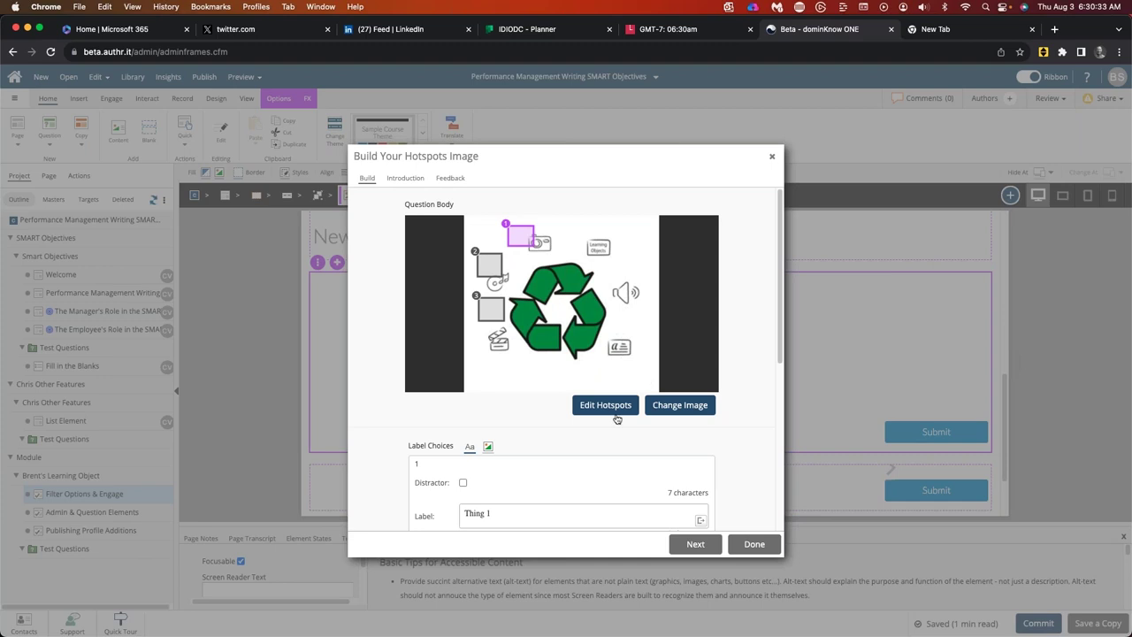
{"action": "scroll", "coordinate": [582, 464], "scroll_direction": "down", "scroll_amount": 5}
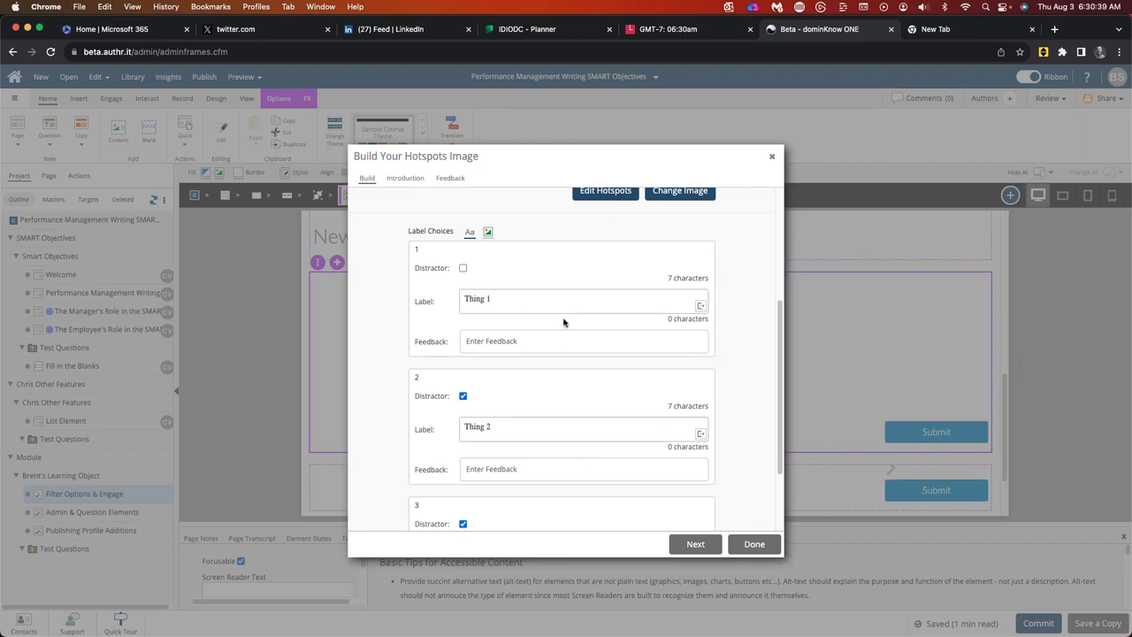
{"action": "scroll", "coordinate": [567, 375], "scroll_direction": "down", "scroll_amount": 1}
{"action": "scroll", "coordinate": [562, 394], "scroll_direction": "down", "scroll_amount": 2}
{"action": "scroll", "coordinate": [558, 411], "scroll_direction": "up", "scroll_amount": 2}
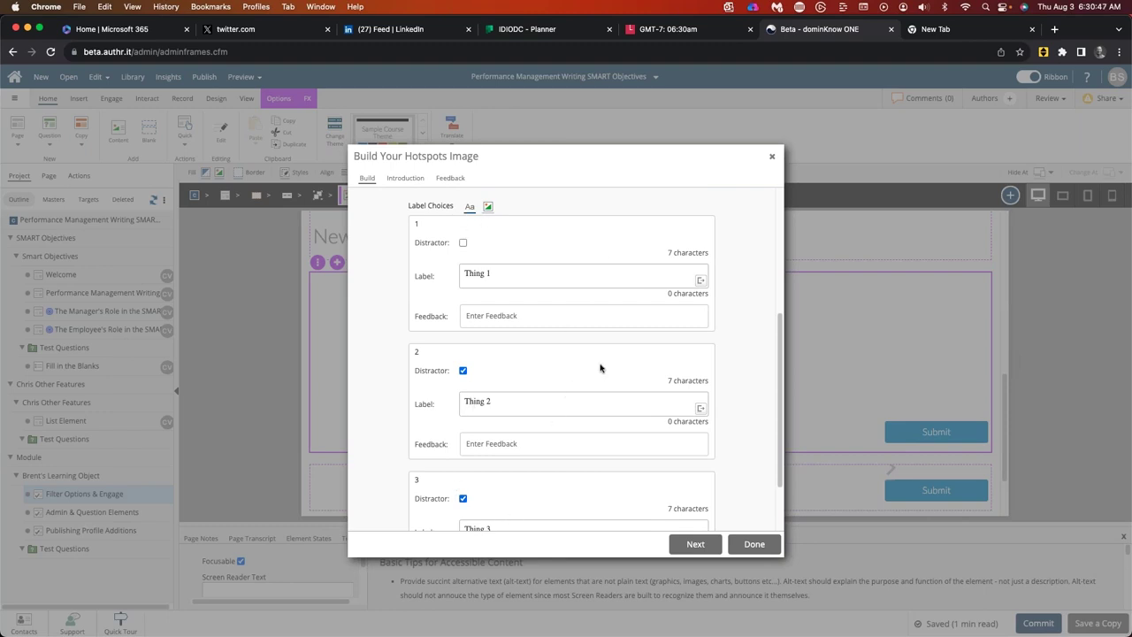
{"action": "scroll", "coordinate": [600, 368], "scroll_direction": "down", "scroll_amount": 2}
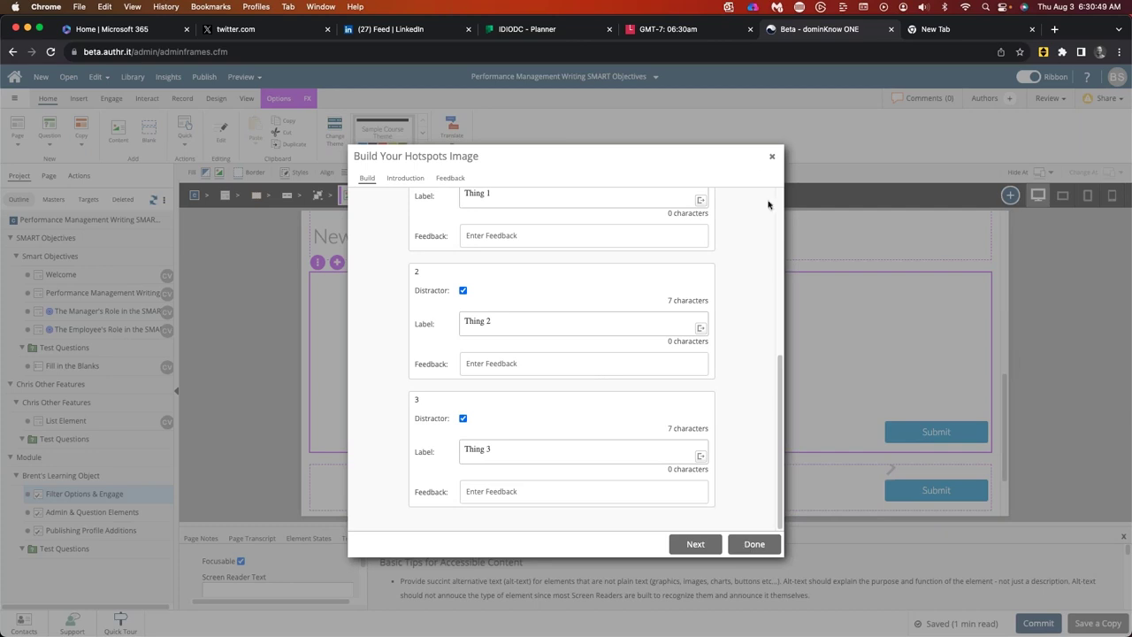
{"action": "left_click", "coordinate": [772, 157]}
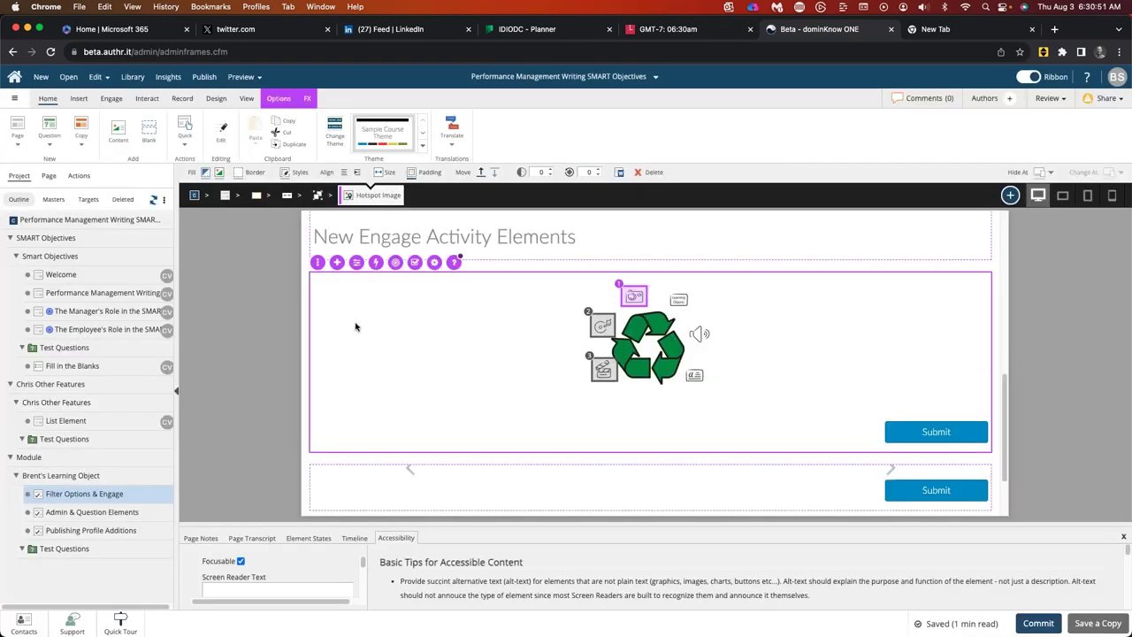
- Preview the Filter Options & Engage page, submit the hotspot activity with the marker on the camera icon, and close the preview
{"action": "left_click", "coordinate": [243, 79]}
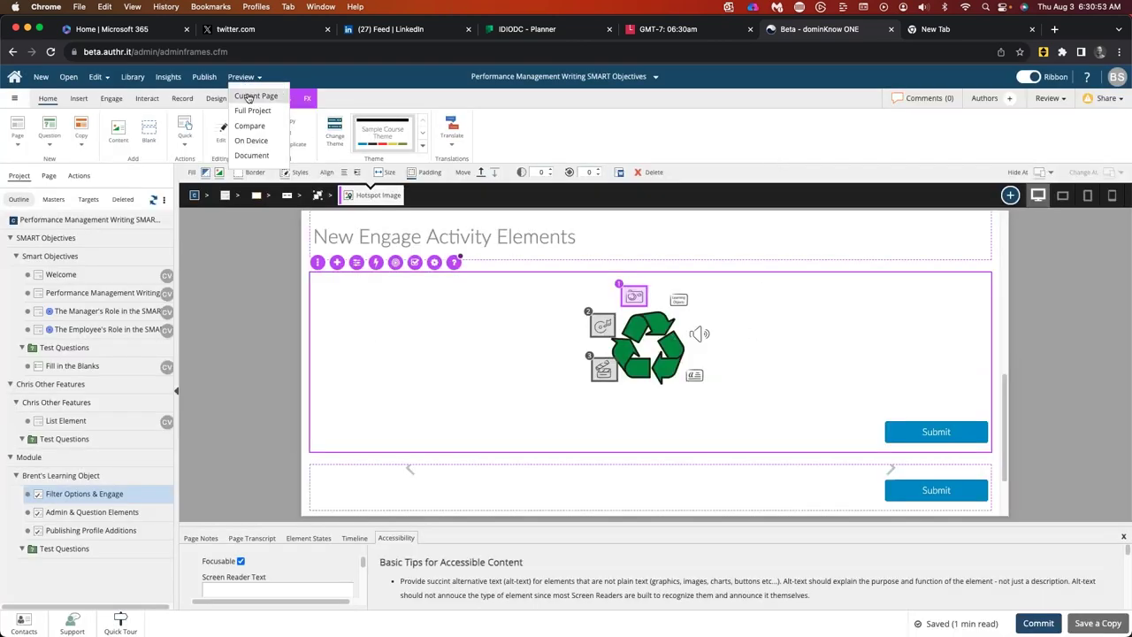
{"action": "left_click", "coordinate": [250, 96]}
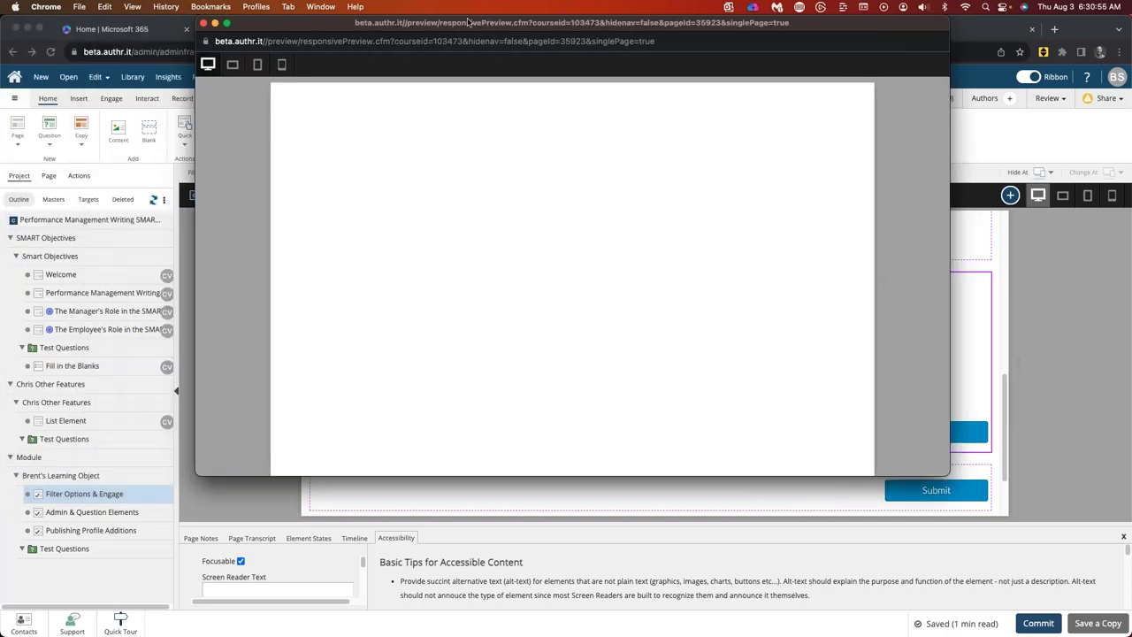
{"action": "scroll", "coordinate": [635, 328], "scroll_direction": "down", "scroll_amount": 10}
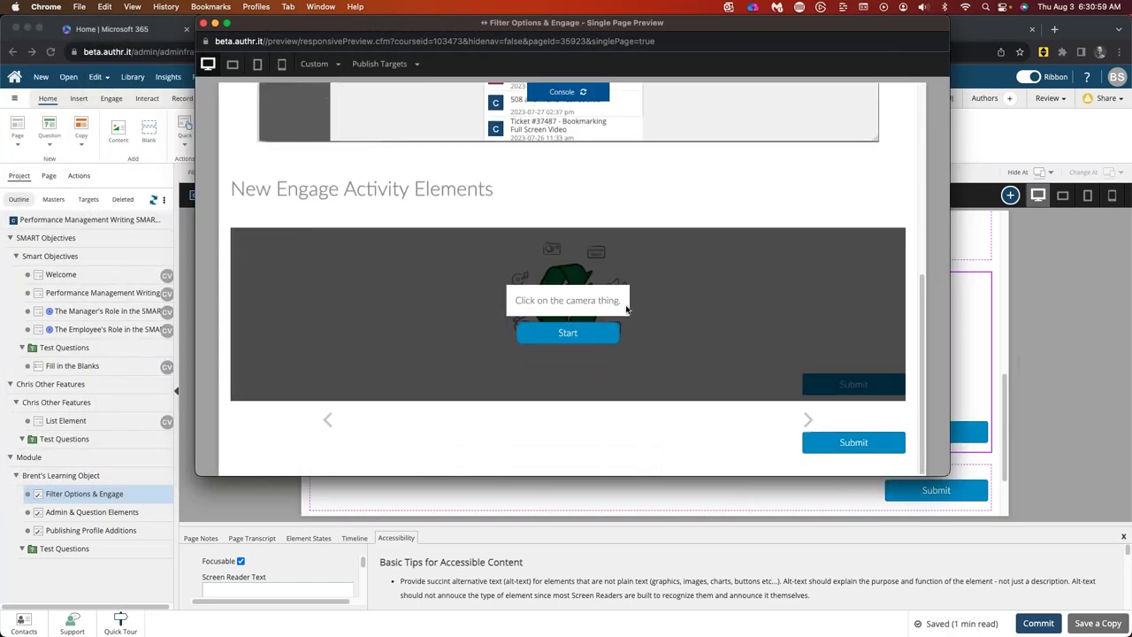
{"action": "left_click", "coordinate": [567, 333]}
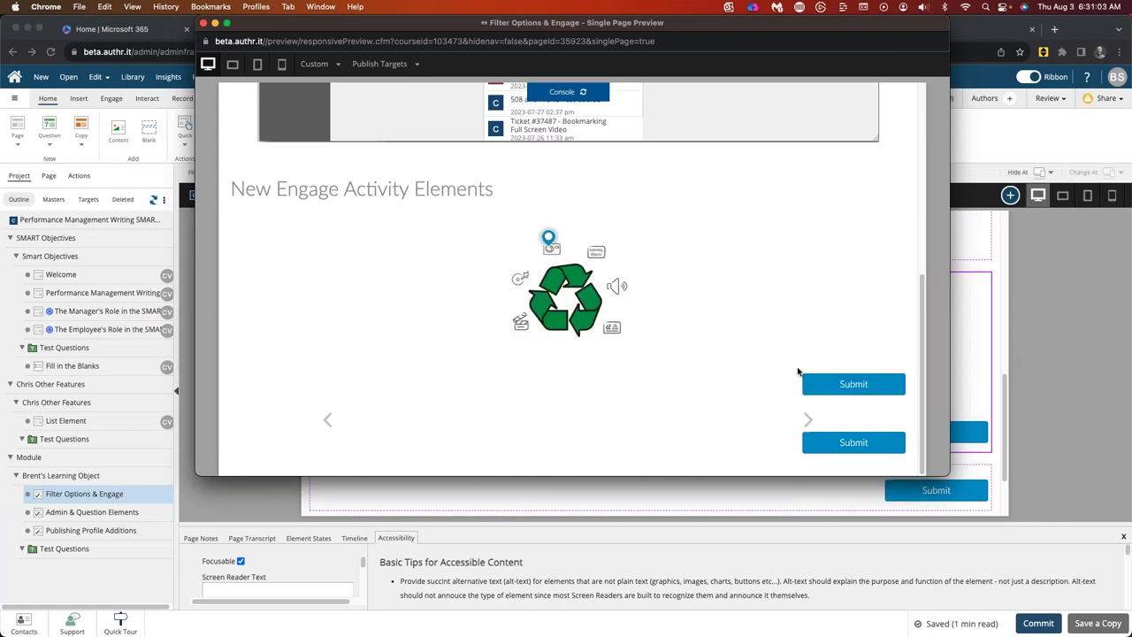
{"action": "left_click", "coordinate": [871, 385]}
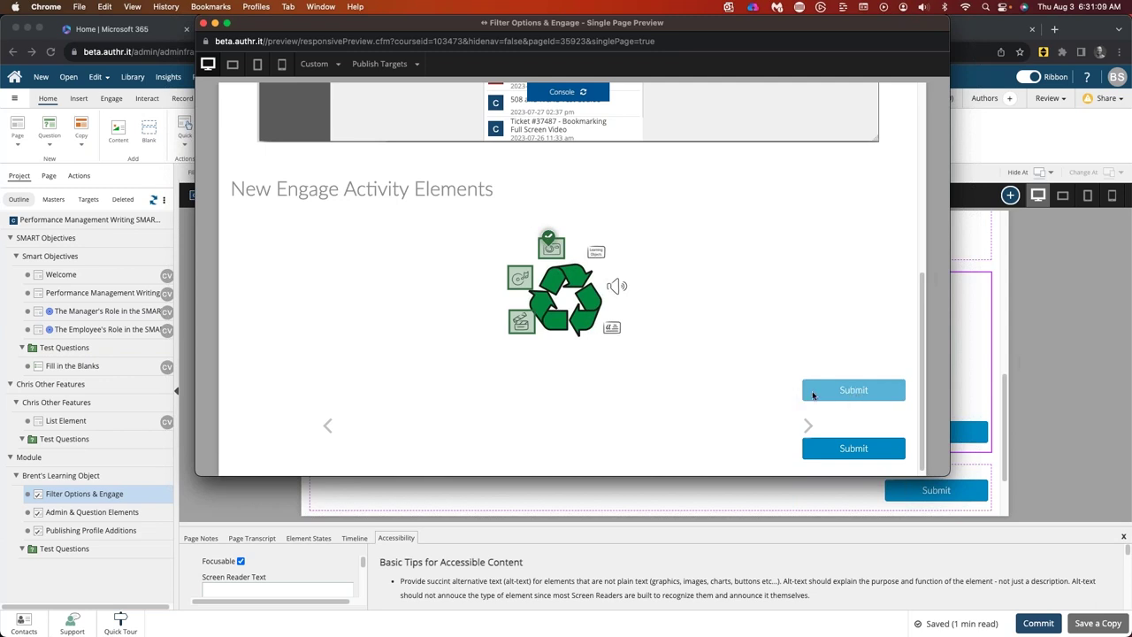
{"action": "scroll", "coordinate": [651, 405], "scroll_direction": "down", "scroll_amount": 1}
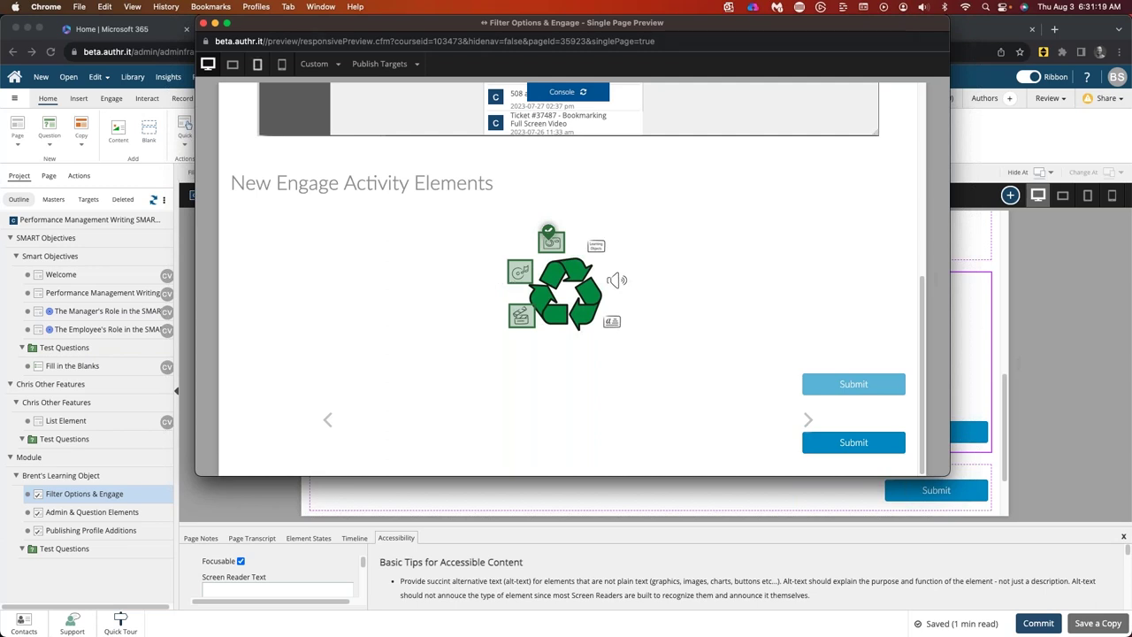
{"action": "left_click", "coordinate": [204, 24]}
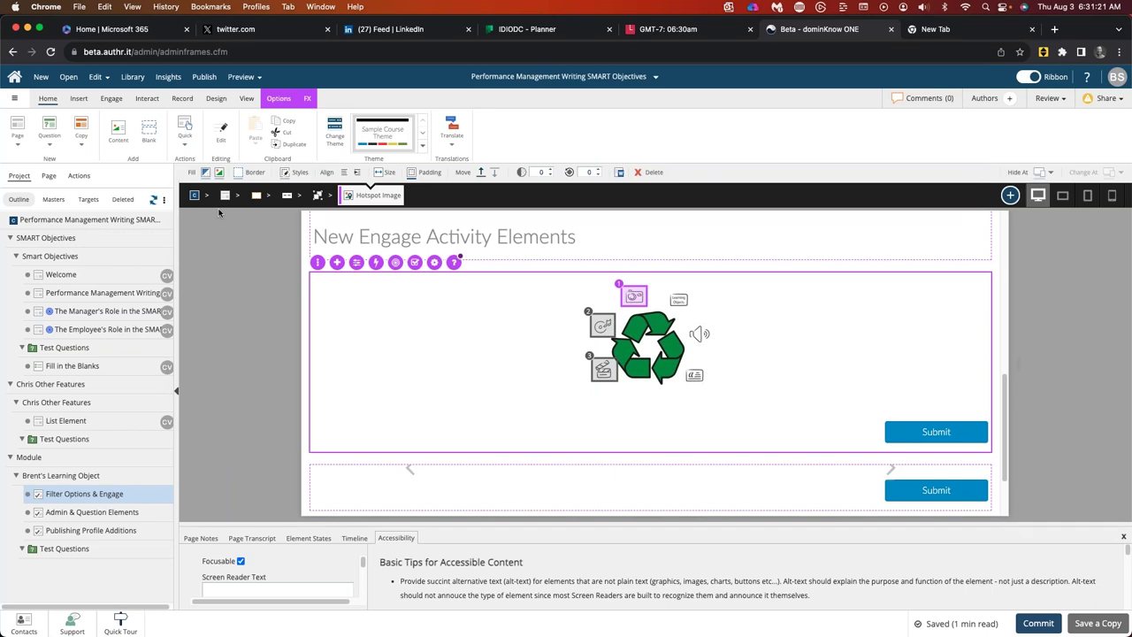
- Look through the quiz and exercise elements that can be added to the Filter Options & Engage page, and close the list
{"action": "left_click", "coordinate": [112, 99]}
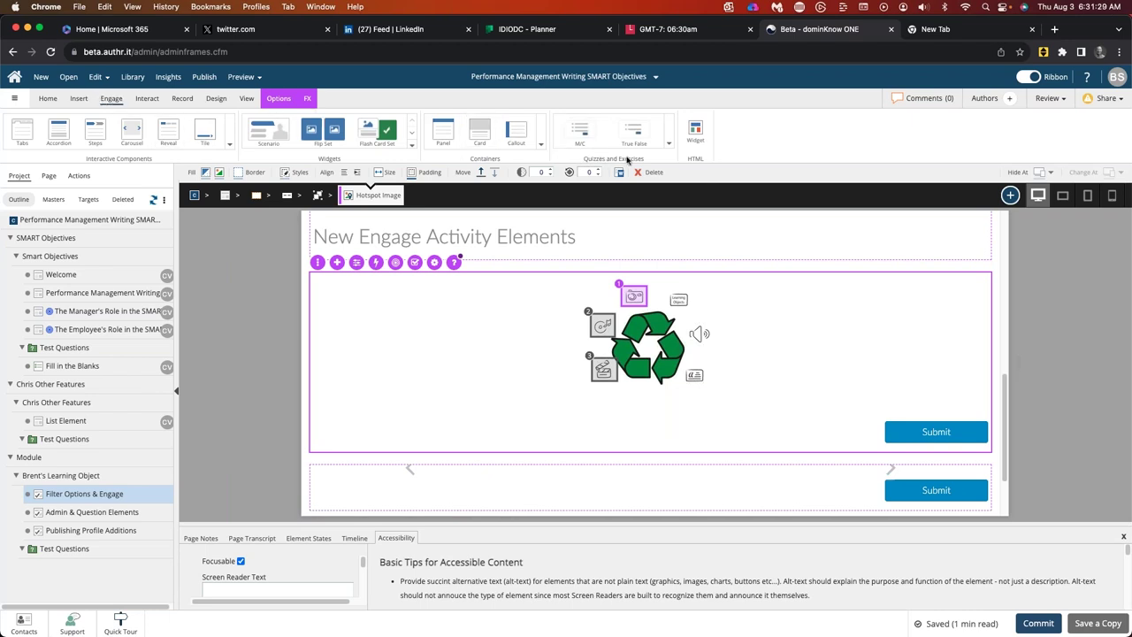
{"action": "left_click", "coordinate": [671, 146]}
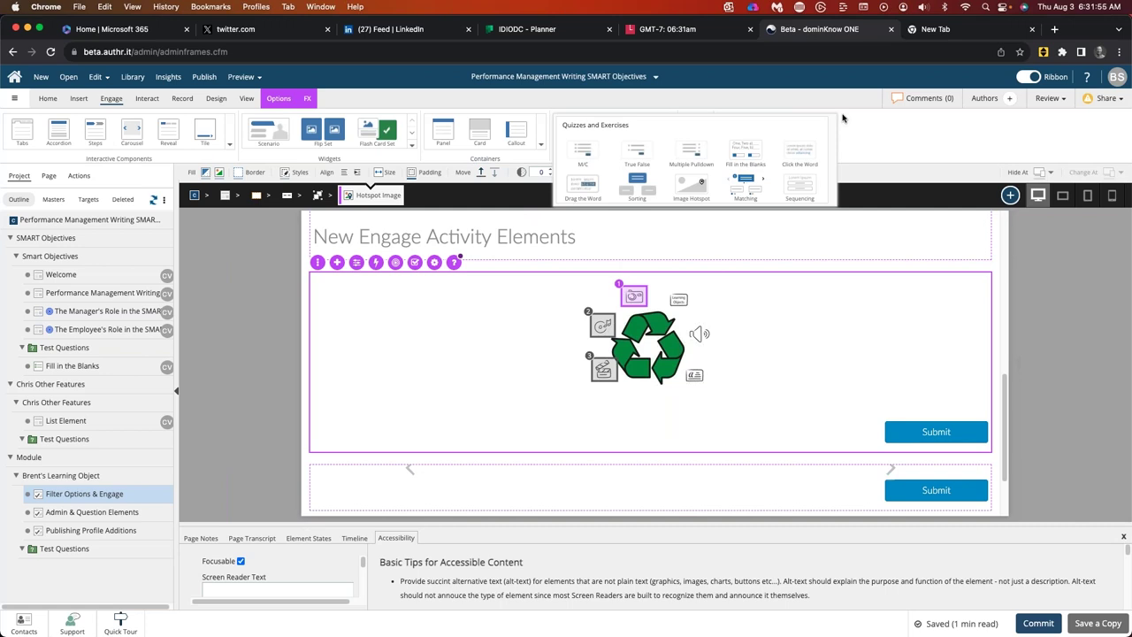
{"action": "left_click", "coordinate": [852, 127]}
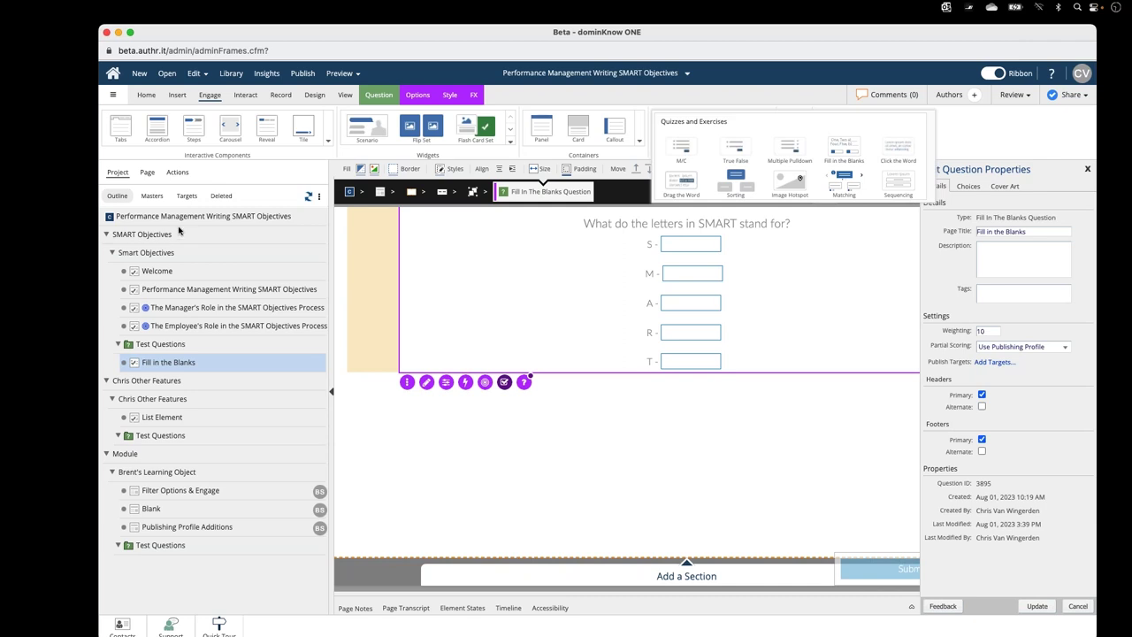
- Bring up the import of test questions from Excel for the current project
{"action": "left_click", "coordinate": [112, 97]}
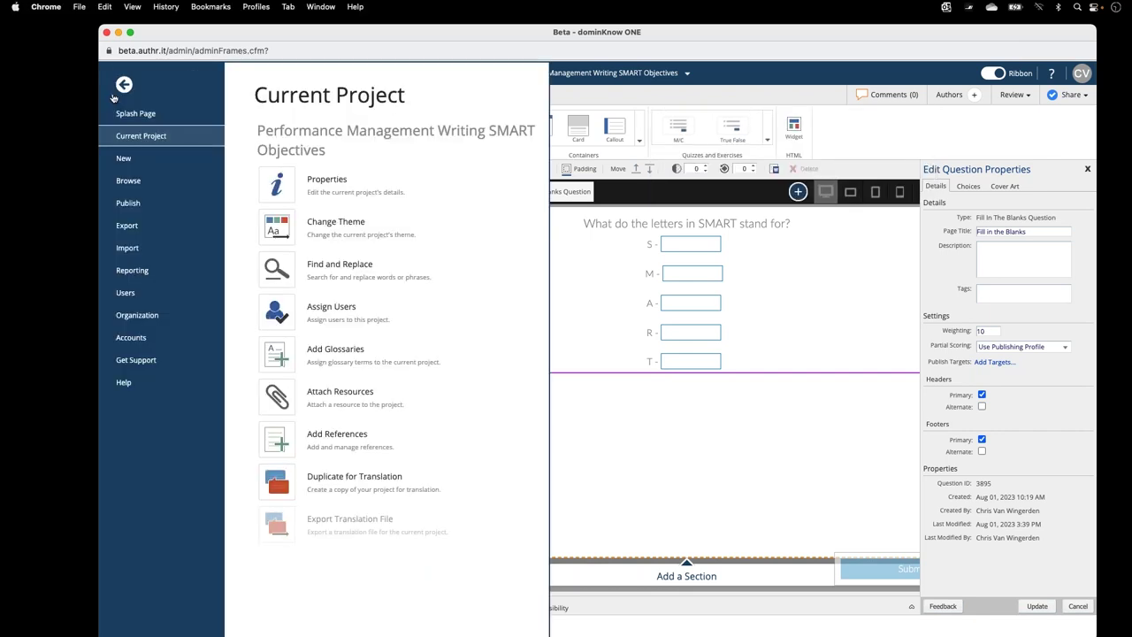
{"action": "left_click", "coordinate": [128, 248]}
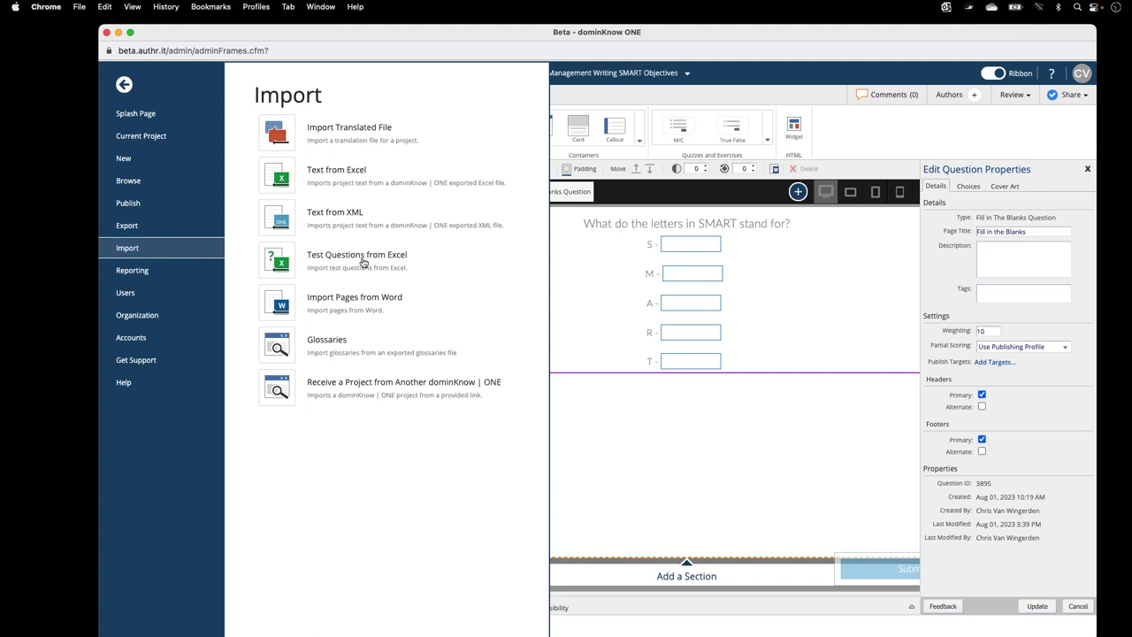
{"action": "left_click", "coordinate": [363, 258]}
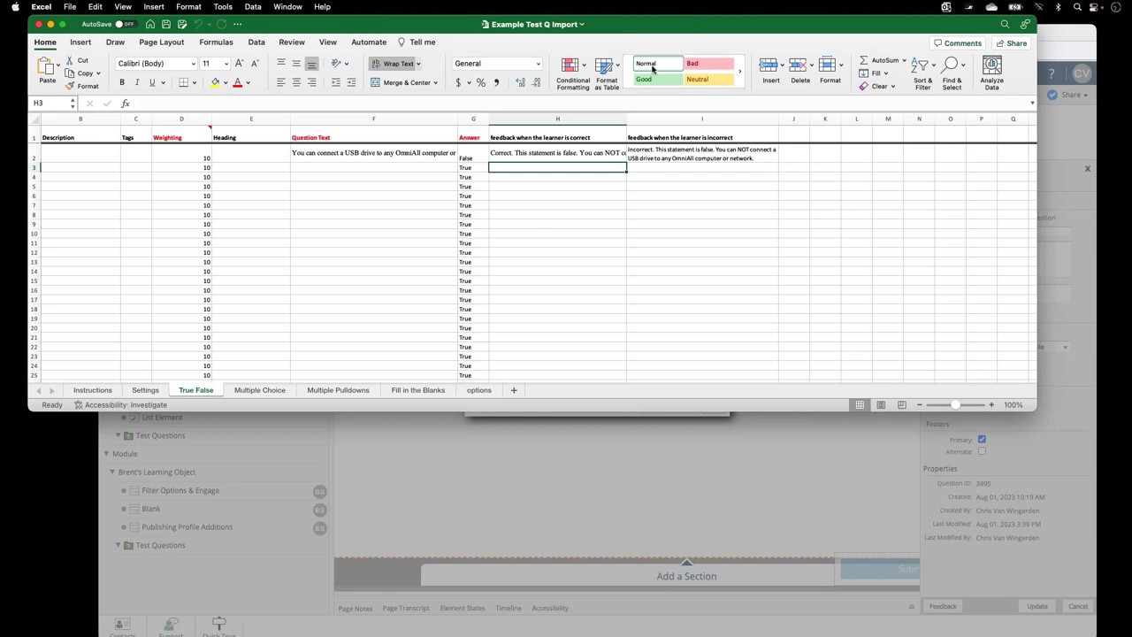
- Review the Instructions and Settings sheets in the Example Test Q Import workbook in Excel
{"action": "left_click", "coordinate": [91, 391]}
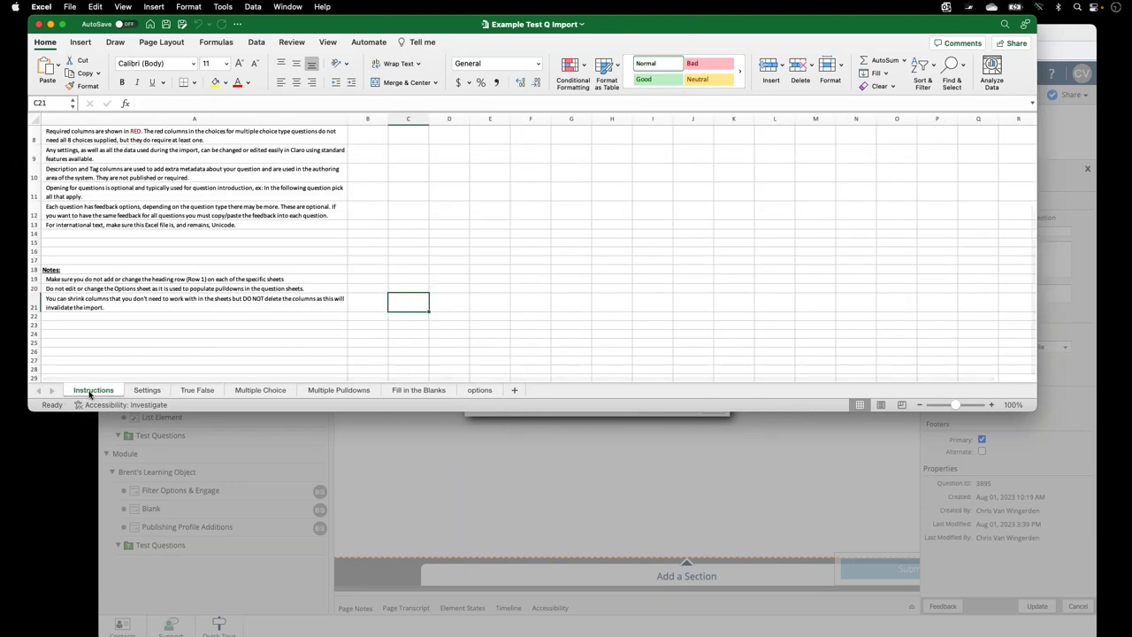
{"action": "scroll", "coordinate": [150, 307], "scroll_direction": "right", "scroll_amount": 1}
{"action": "scroll", "coordinate": [151, 307], "scroll_direction": "left", "scroll_amount": 1}
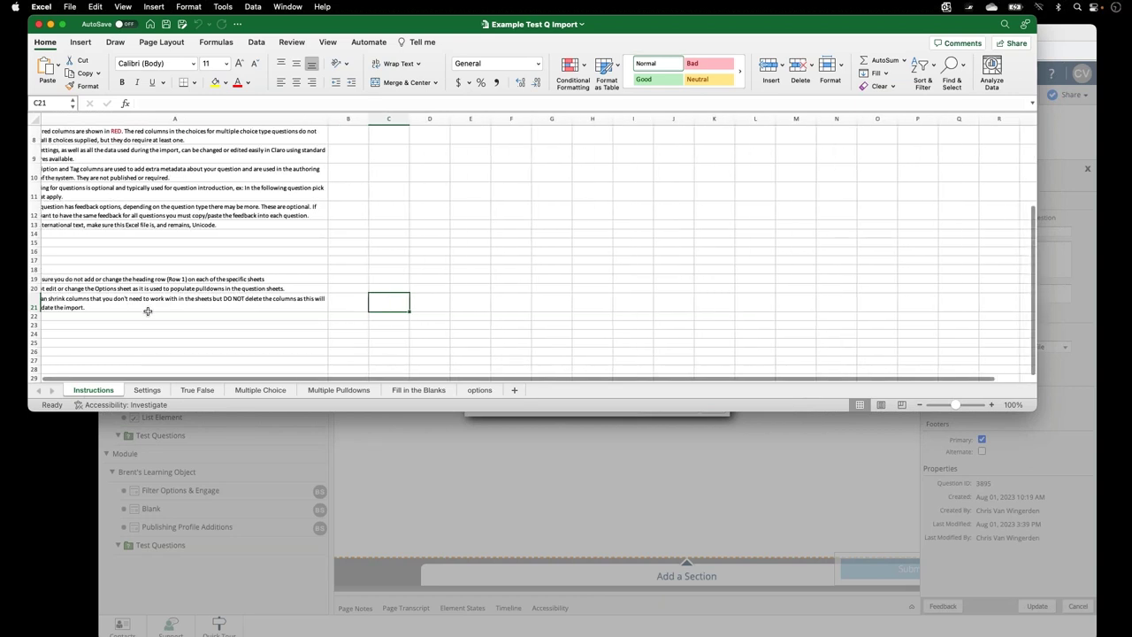
{"action": "left_click", "coordinate": [147, 391]}
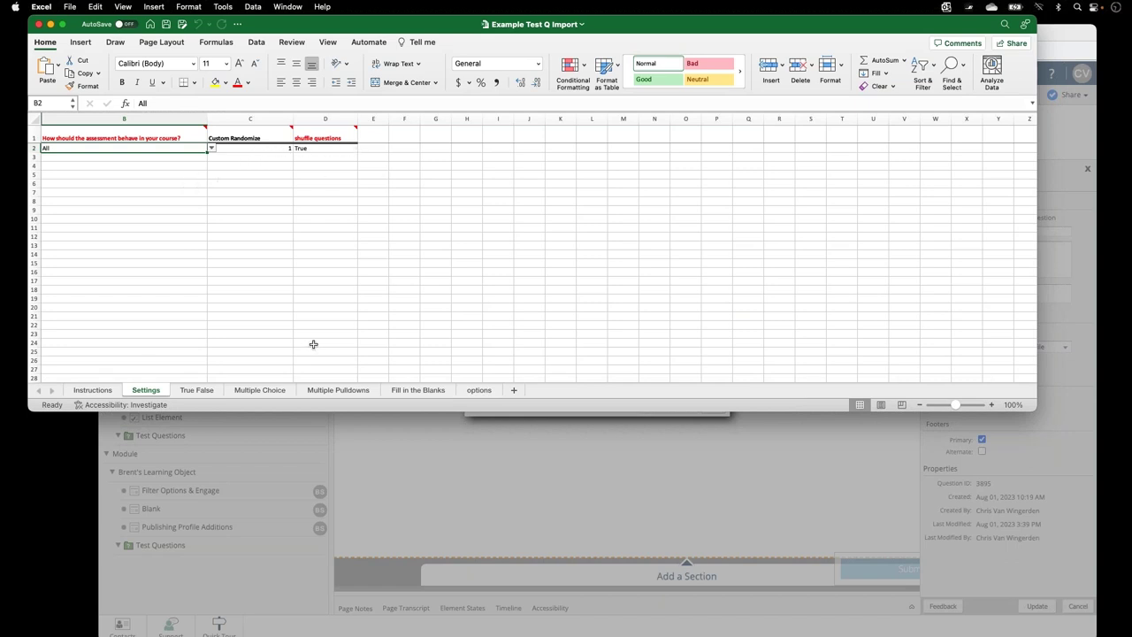
- Look through the True False, Multiple Choice, Multiple Pulldowns, Fill in the Blanks and options sheets of the workbook
{"action": "left_click", "coordinate": [196, 392]}
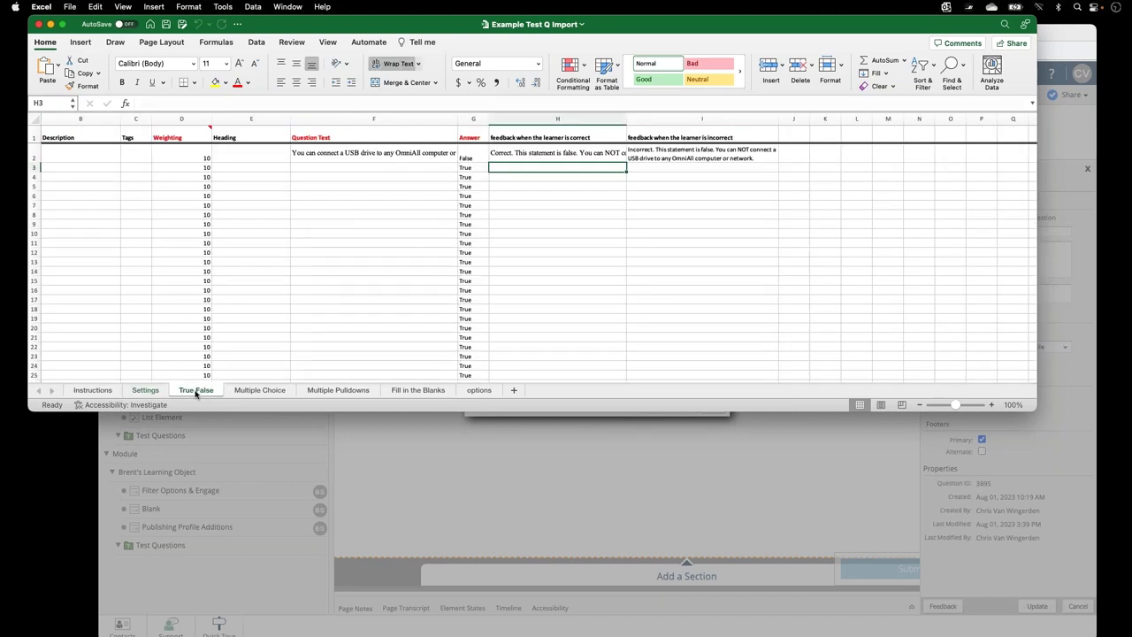
{"action": "left_click", "coordinate": [256, 392]}
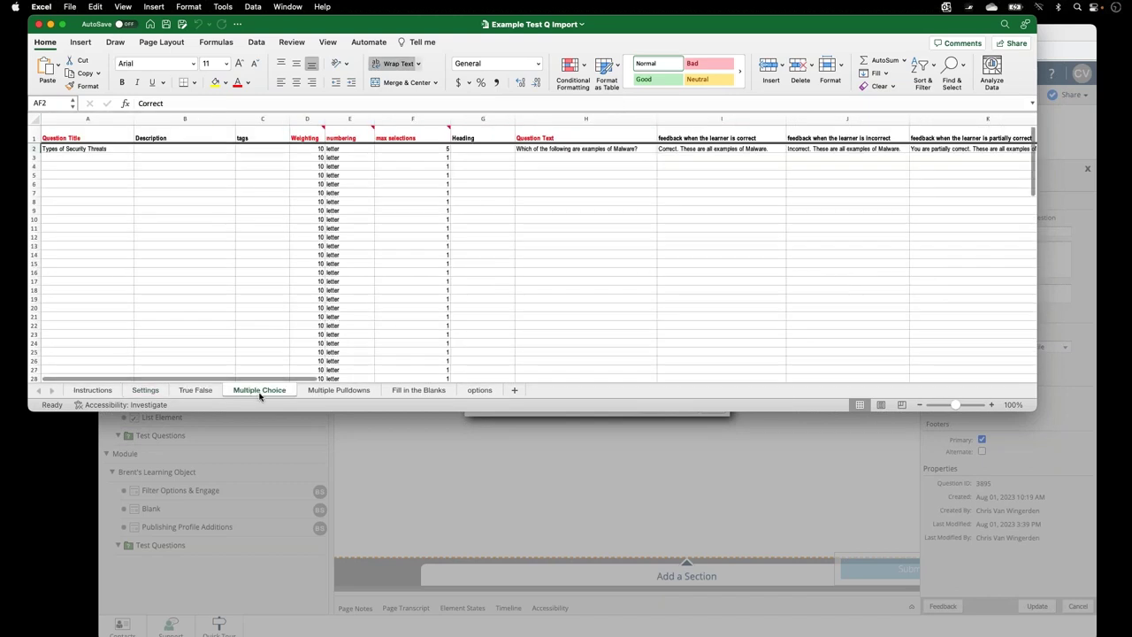
{"action": "left_click", "coordinate": [336, 392]}
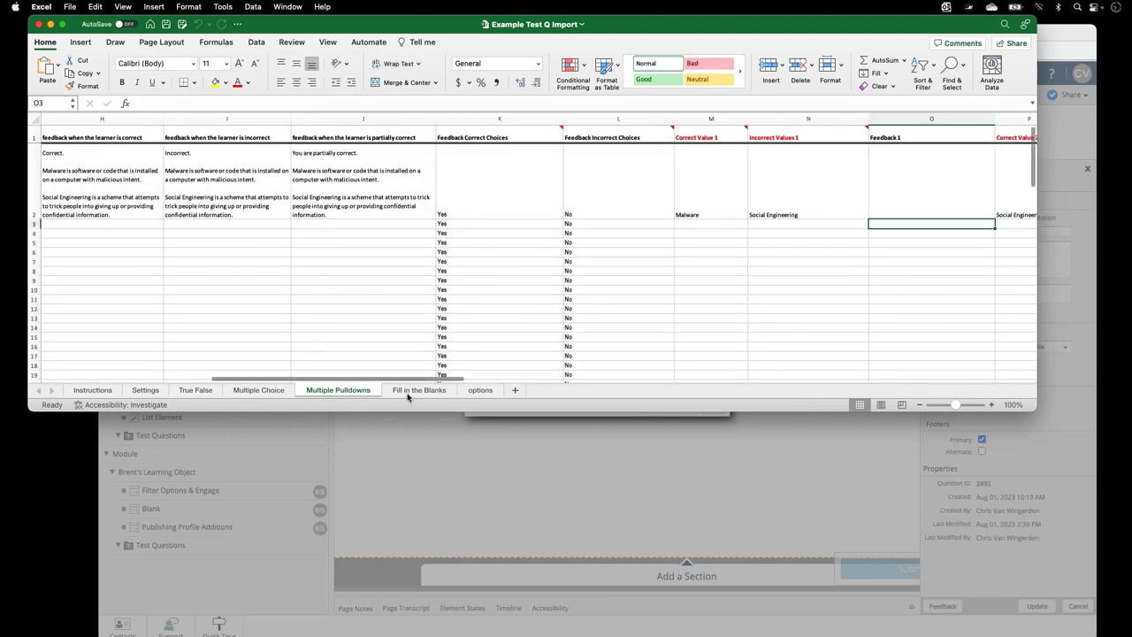
{"action": "left_click", "coordinate": [408, 392]}
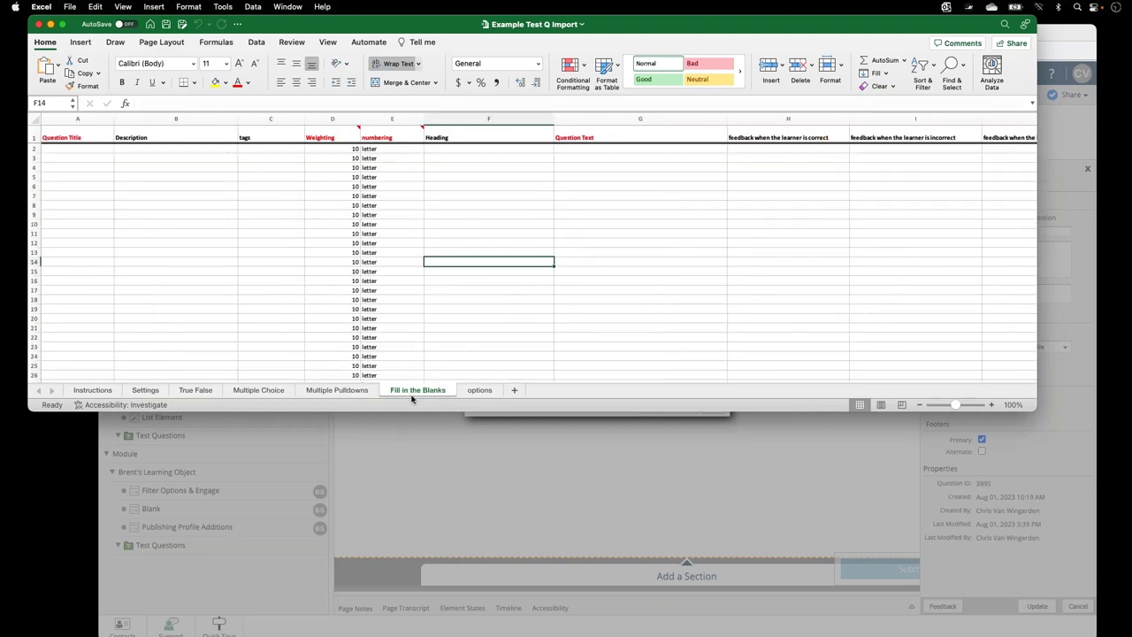
{"action": "left_click", "coordinate": [473, 394]}
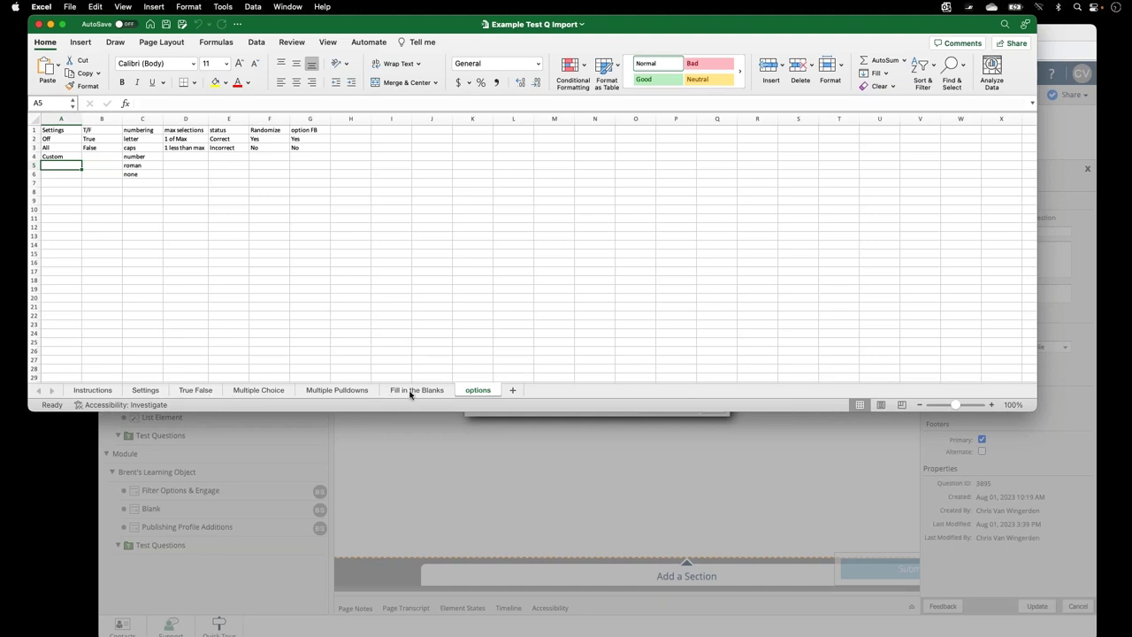
- Revisit the True False and Multiple Choice sheets, and minimize the workbook to return to the question import dialog
{"action": "left_click", "coordinate": [197, 391]}
{"action": "left_click", "coordinate": [248, 391]}
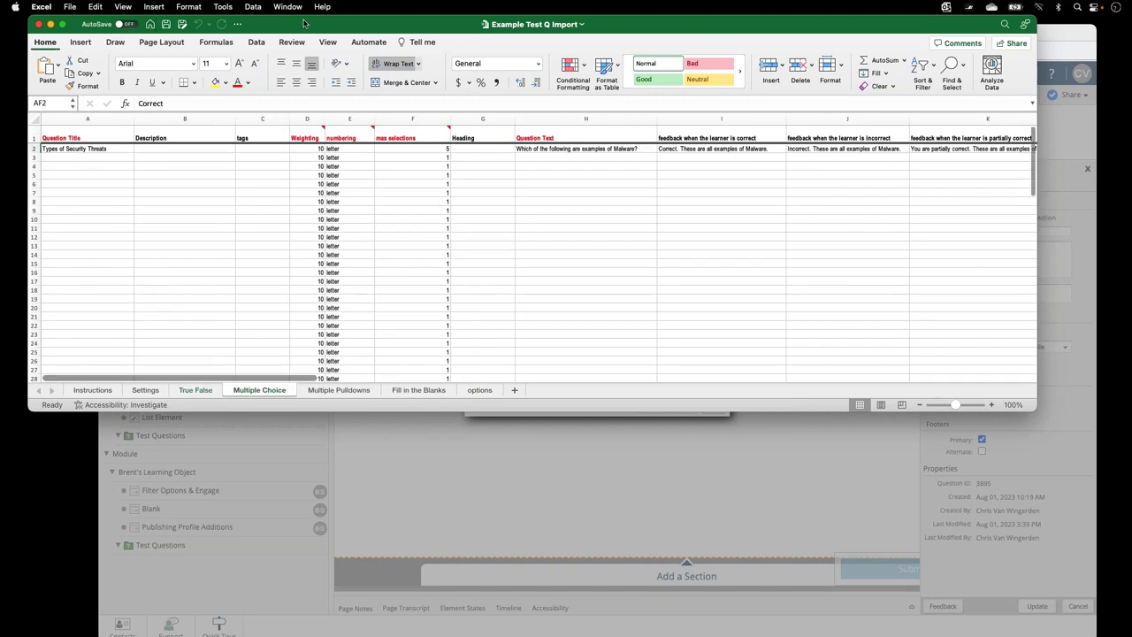
{"action": "left_click", "coordinate": [50, 25]}
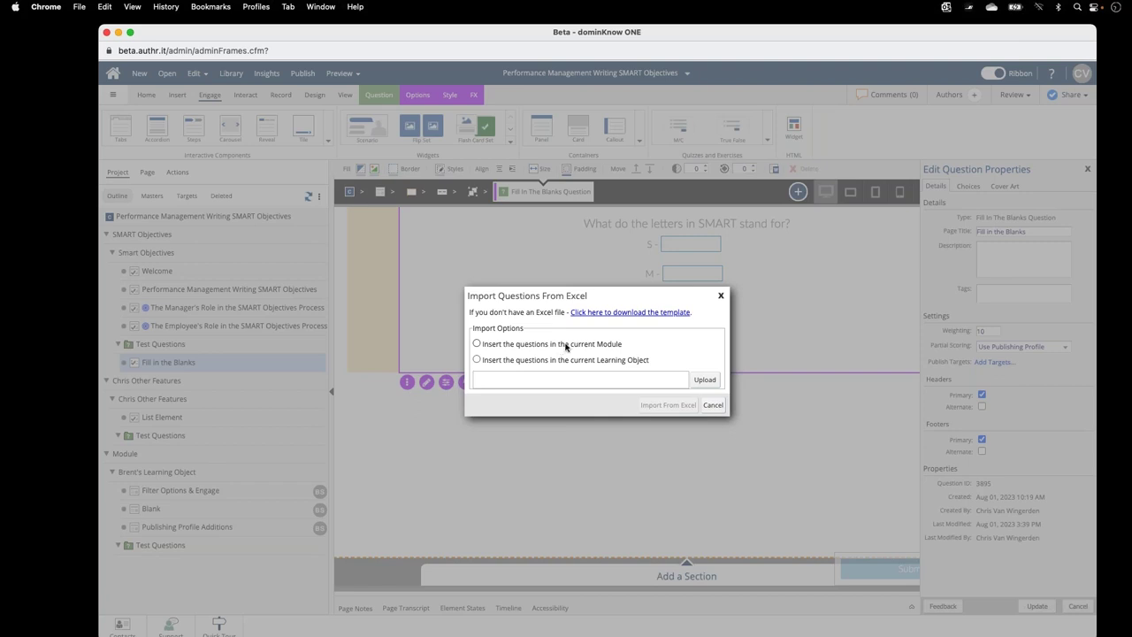
- Import the questions from Example Test Q Import.xlsx, inserting them in the current Module
{"action": "left_click", "coordinate": [477, 343]}
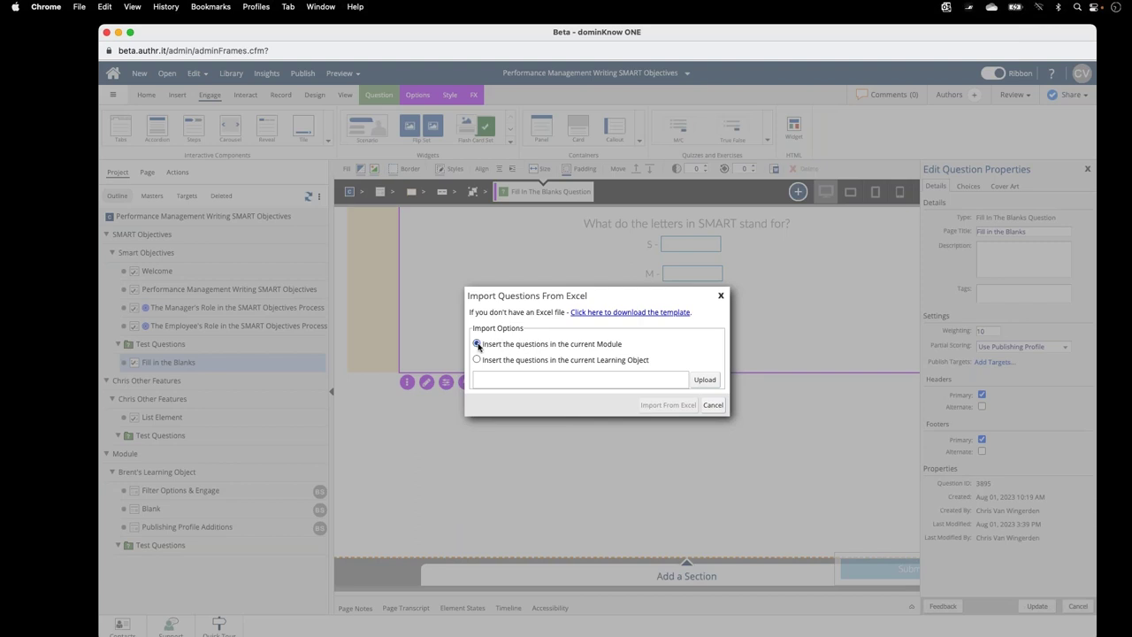
{"action": "left_click", "coordinate": [708, 381]}
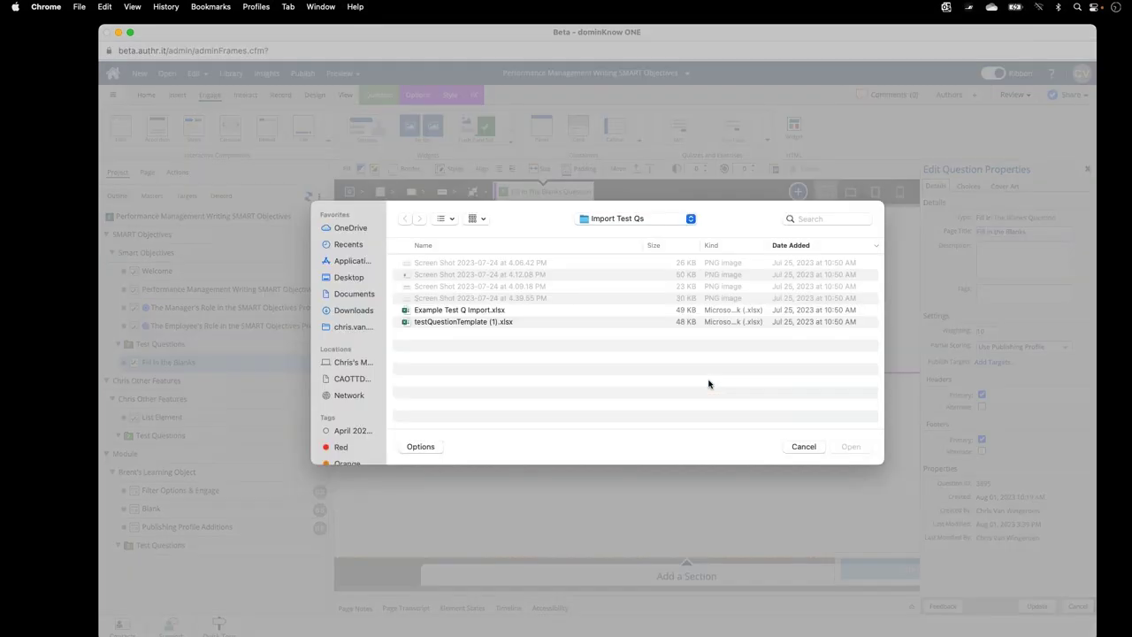
{"action": "left_click", "coordinate": [489, 311]}
{"action": "left_click", "coordinate": [851, 447]}
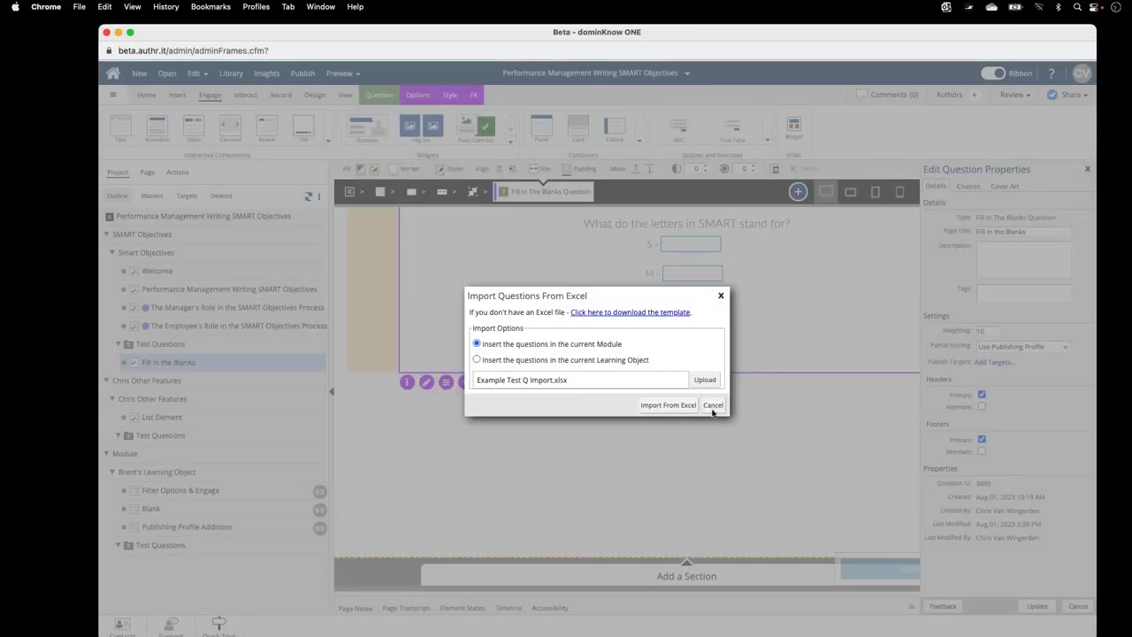
{"action": "left_click", "coordinate": [665, 406]}
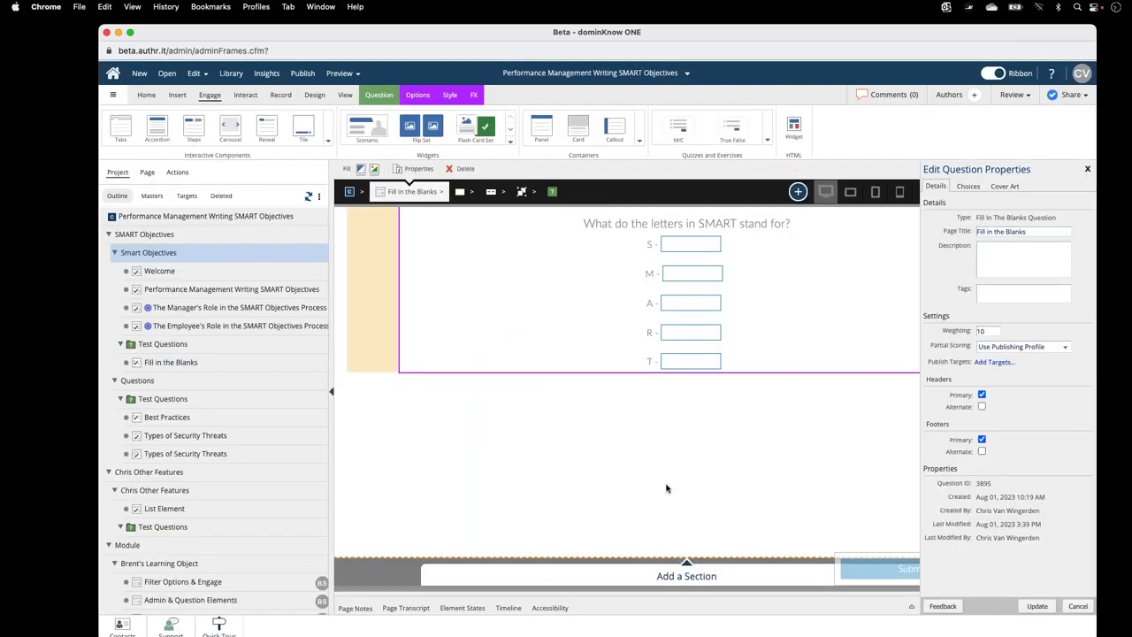
- Move the Best Practices question from the imported Questions learning object into the Smart Objectives test questions, after Fill in the Blanks
{"action": "scroll", "coordinate": [262, 336], "scroll_direction": "down", "scroll_amount": 1}
{"action": "scroll", "coordinate": [158, 273], "scroll_direction": "up", "scroll_amount": 1}
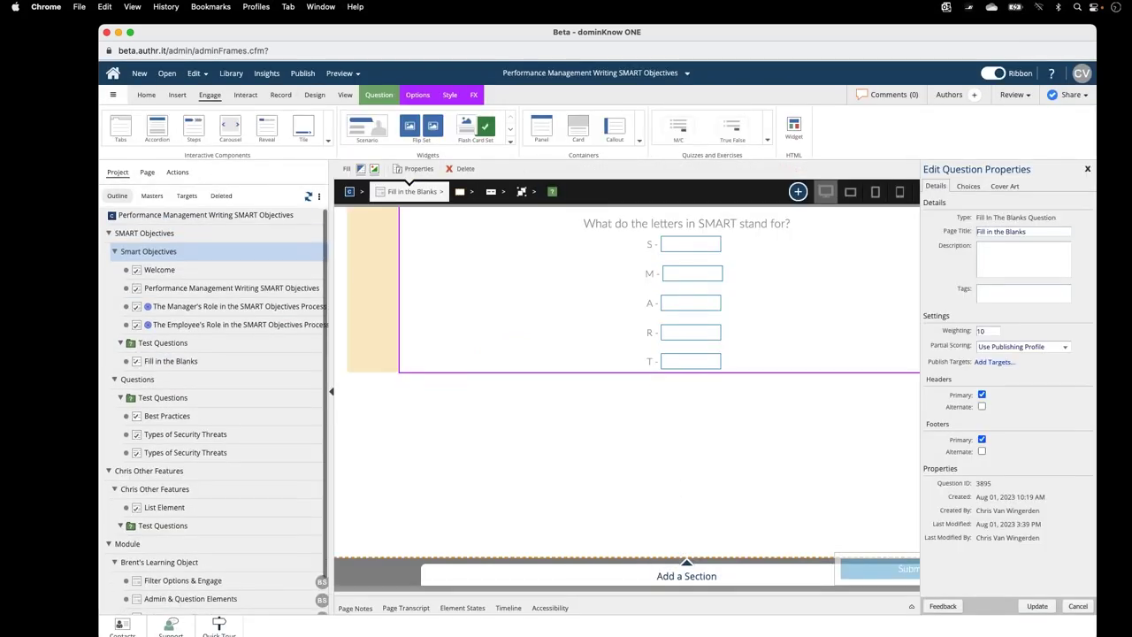
{"action": "left_click", "coordinate": [109, 234]}
{"action": "left_click", "coordinate": [110, 235]}
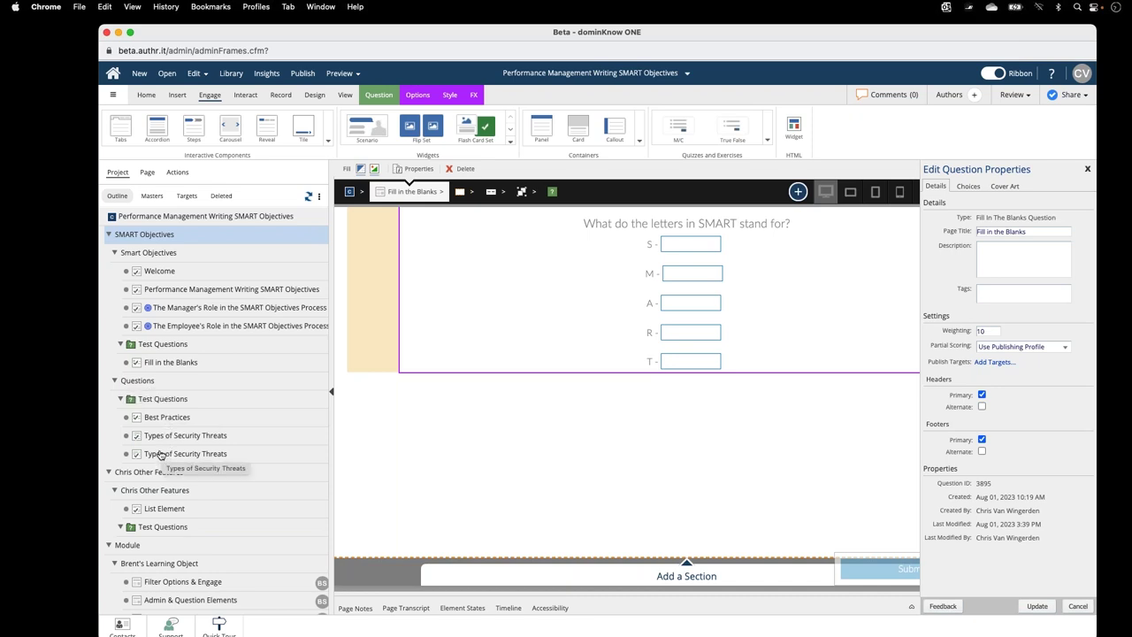
{"action": "left_click_drag", "start_coordinate": [137, 418], "coordinate": [140, 380]}
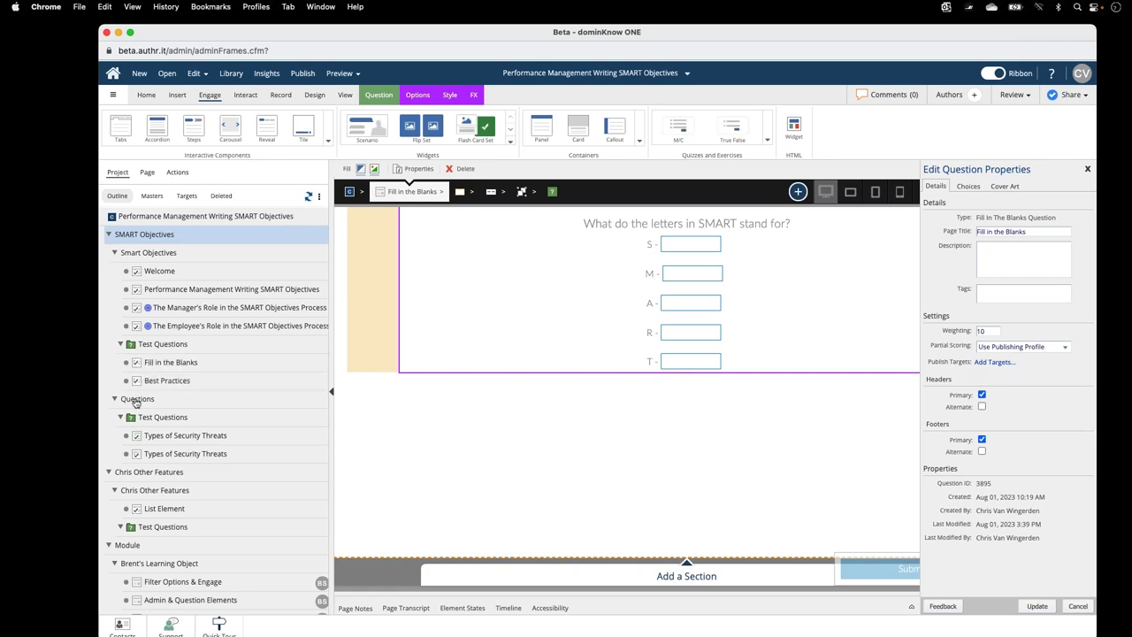